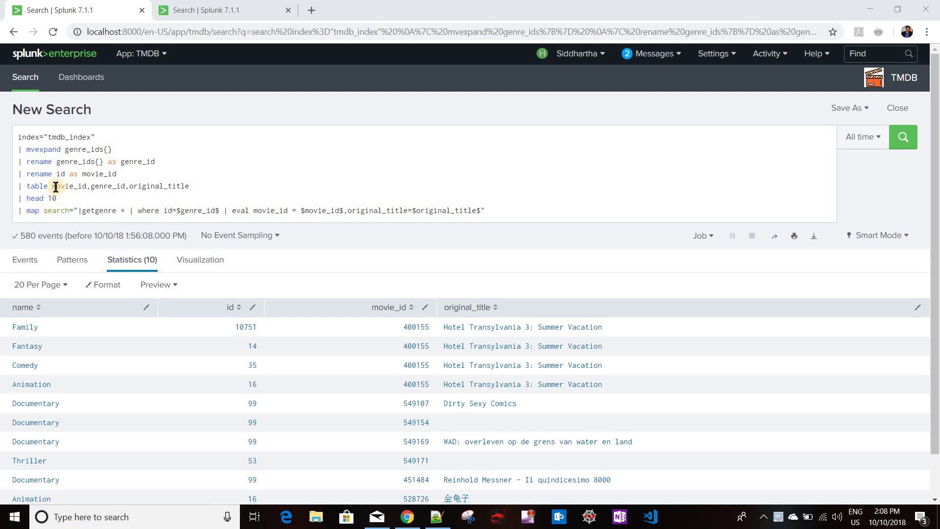
- Delete query lines 2–7, leaving only index="tmdb_index" in the search bar
drag(17, 153, 494, 204)
key(ctrl+c)
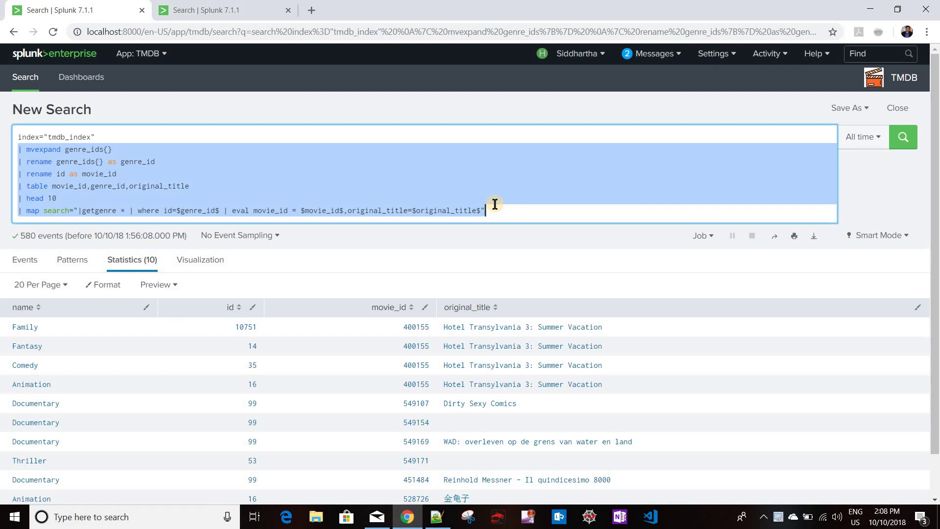
key(BackSpace)
key(BackSpace)
- Run the bare tmdb_index search for 380 events, then restore the full map query
key(Return)
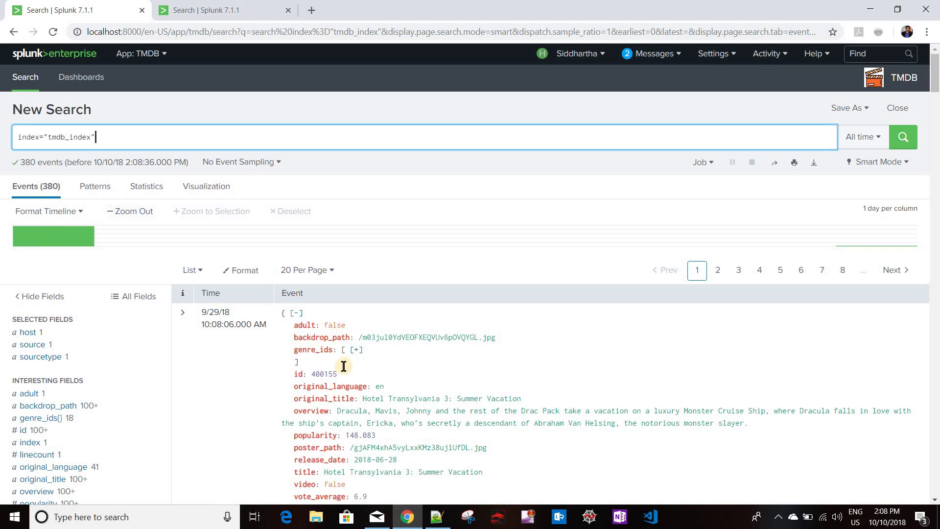
scroll(317, 312, down, 3)
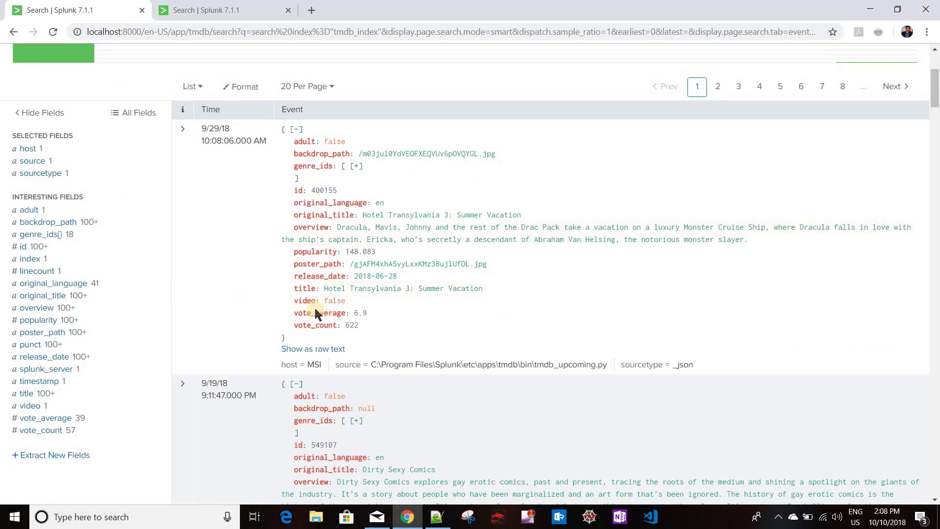
scroll(201, 160, up, 3)
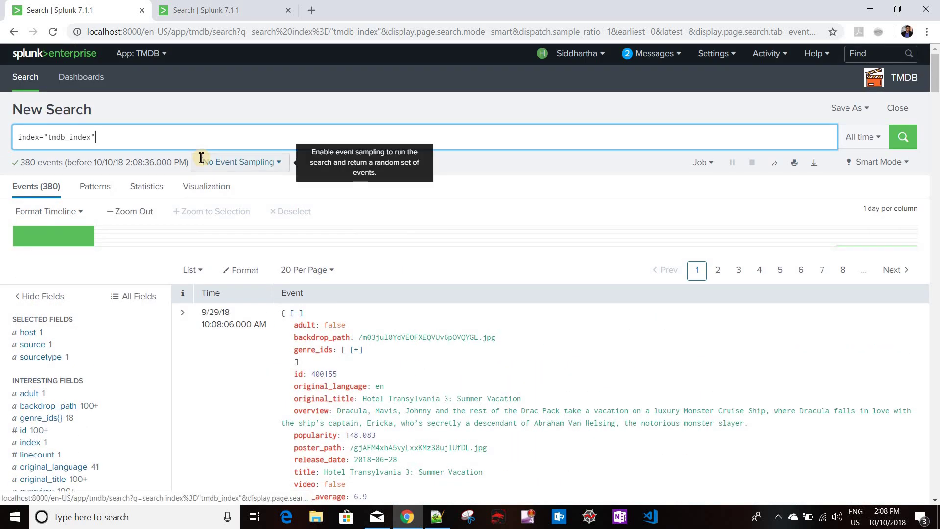
key(ctrl+v)
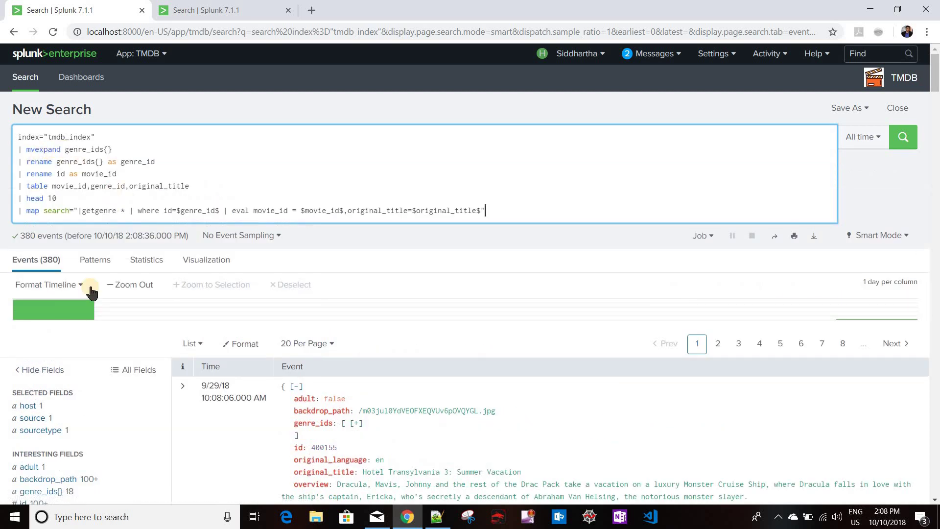
scroll(76, 326, down, 4)
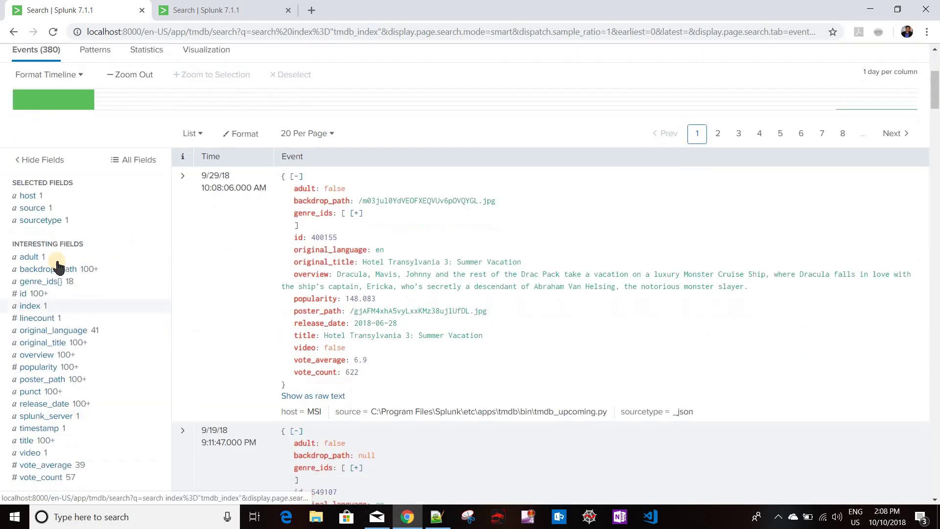
- Inspect the value summary of the genre_ids{} field
click(54, 247)
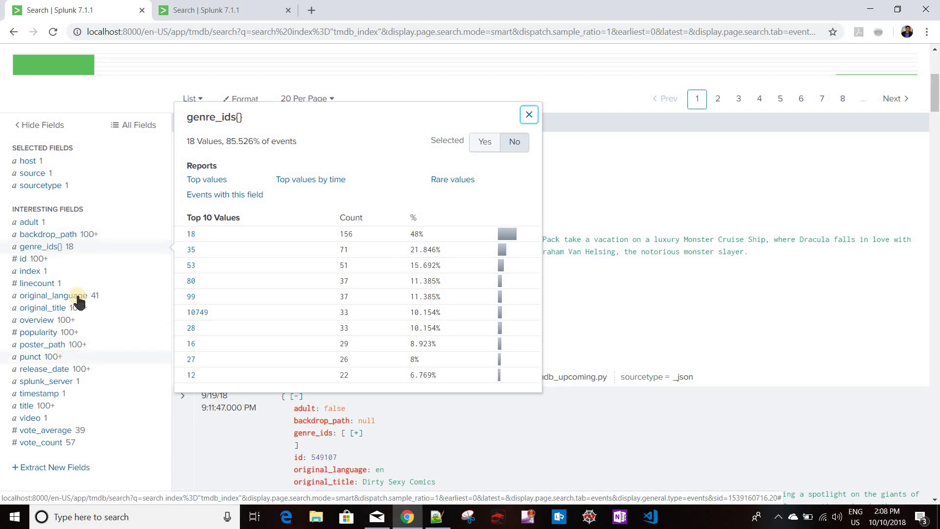
scroll(147, 157, up, 4)
scroll(151, 154, up, 1)
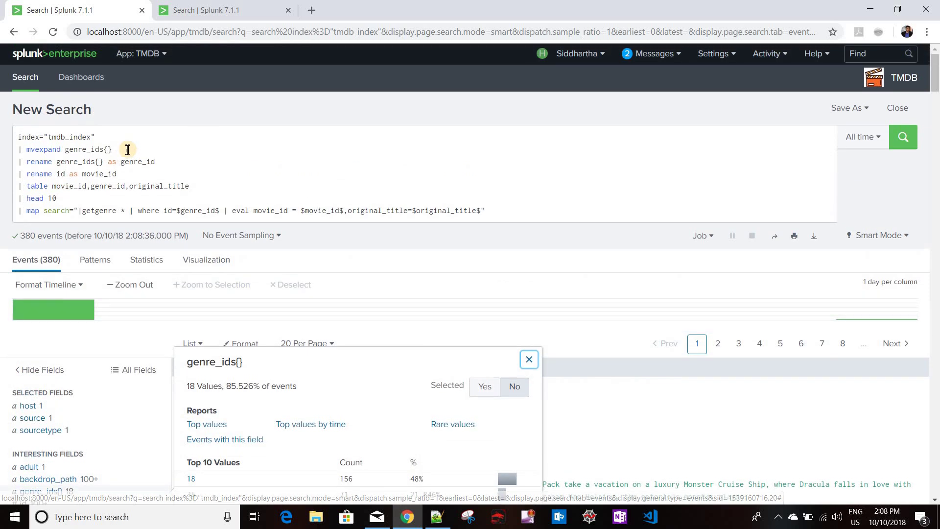
click(125, 151)
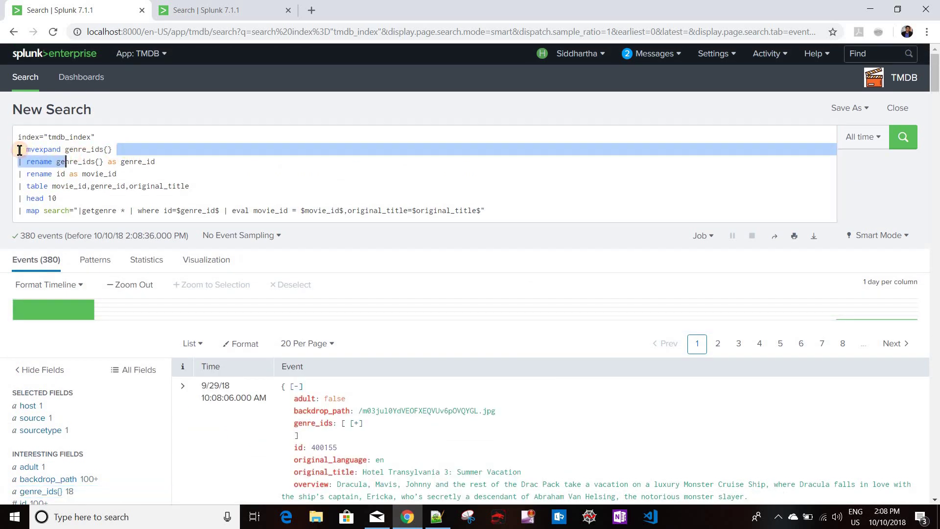
- Highlight the mvexpand genre_ids{} command, genre_id and movie_id in the query
drag(111, 150, 17, 152)
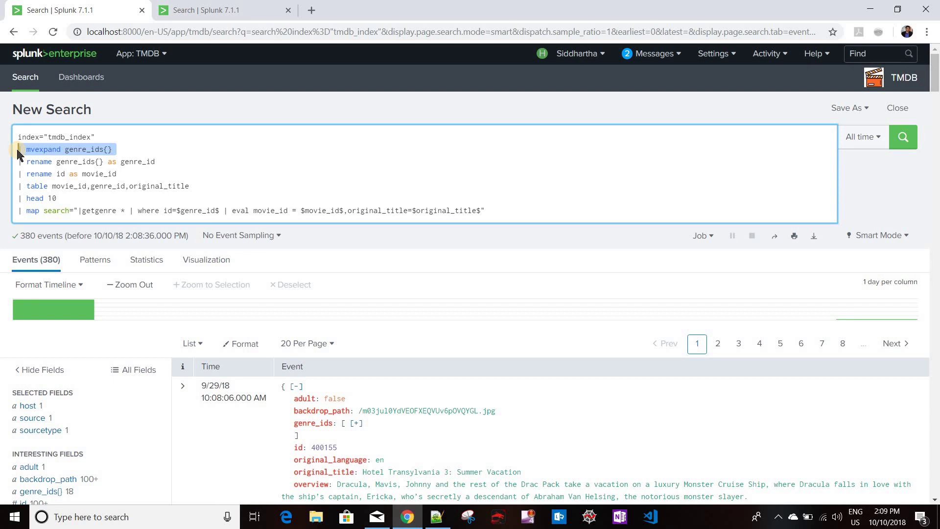
drag(17, 150, 15, 150)
click(140, 161)
double_click(140, 161)
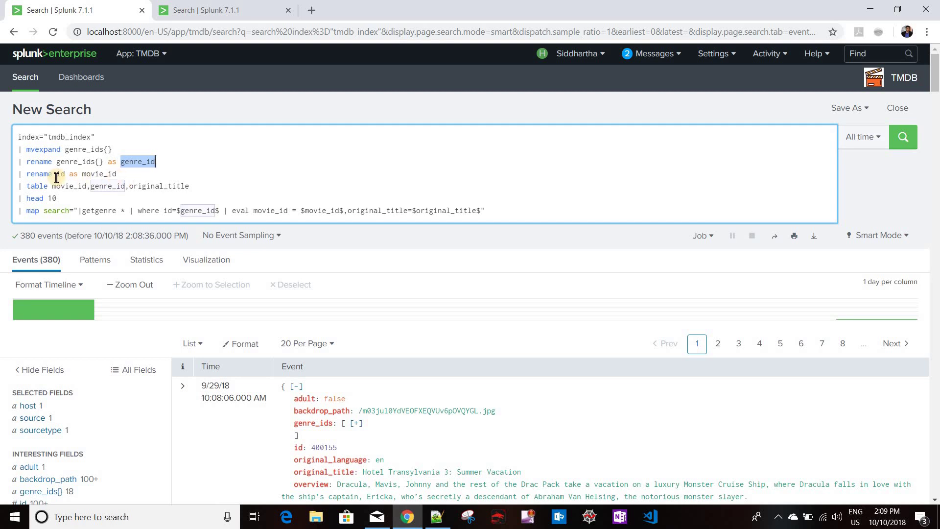
double_click(100, 173)
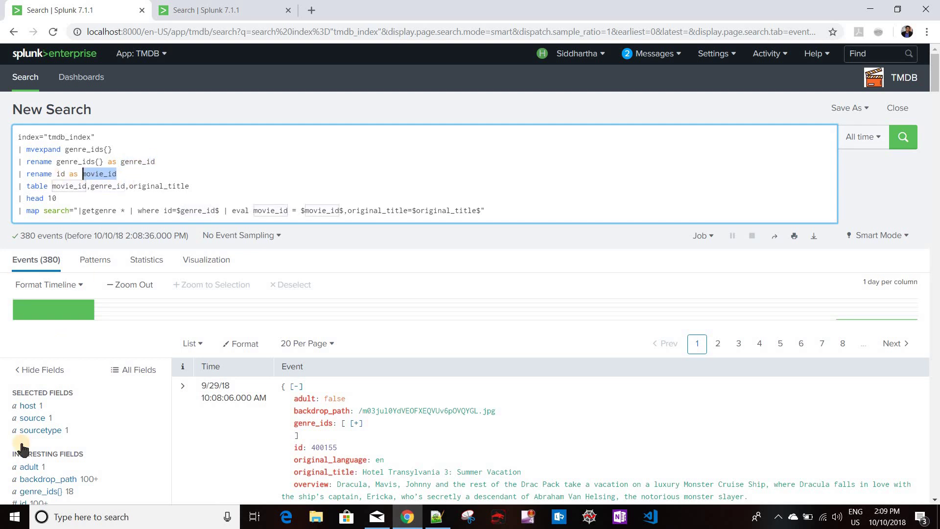
- Inspect the value summaries of the index and id fields
scroll(24, 384, down, 3)
click(30, 392)
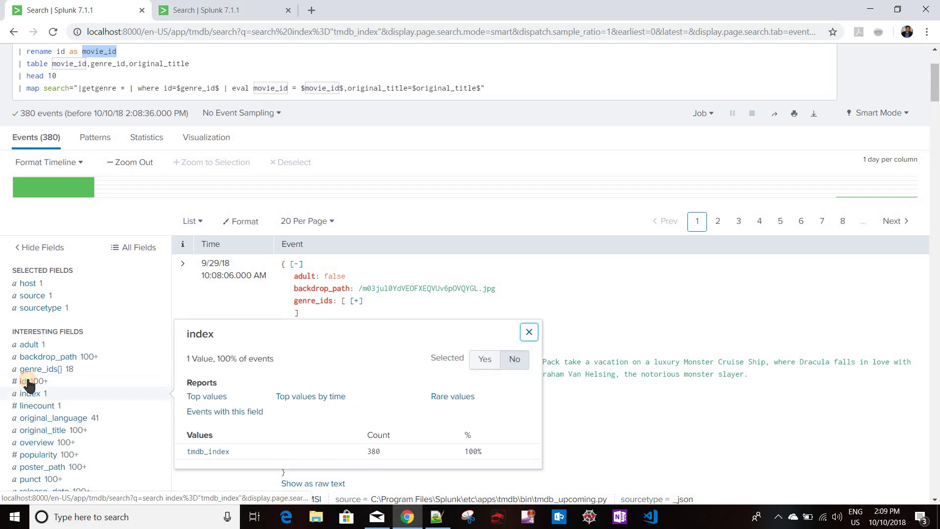
click(27, 382)
scroll(129, 244, up, 3)
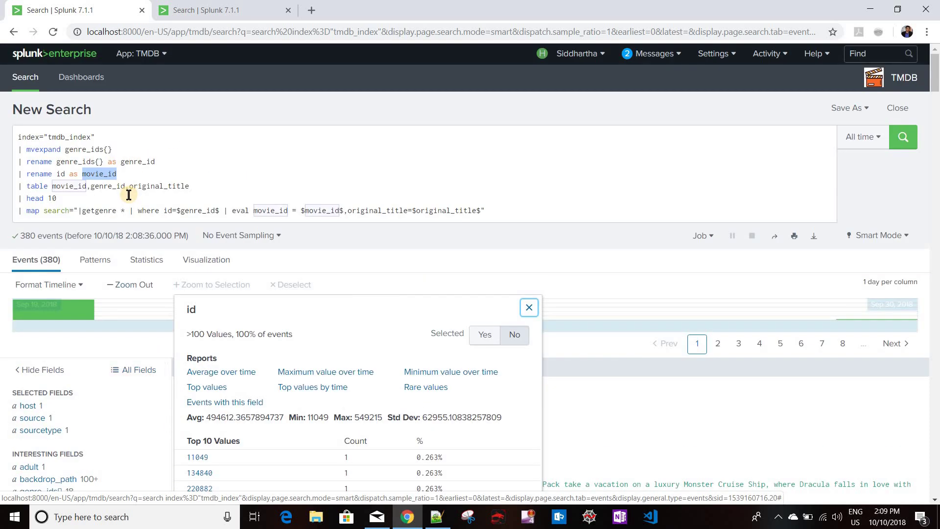
click(64, 198)
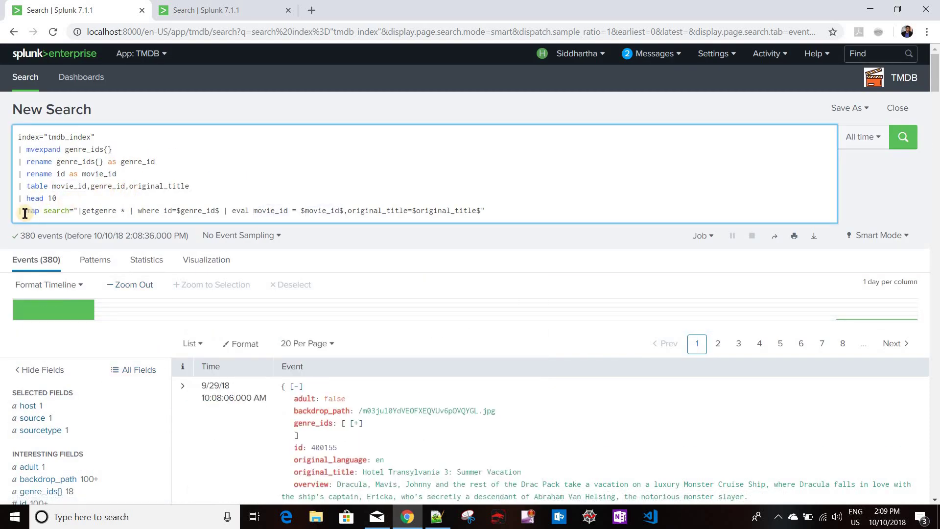
- Run the query without its map line to preview the table, then restore the map line
drag(523, 208, 535, 206)
key(BackSpace)
key(Return)
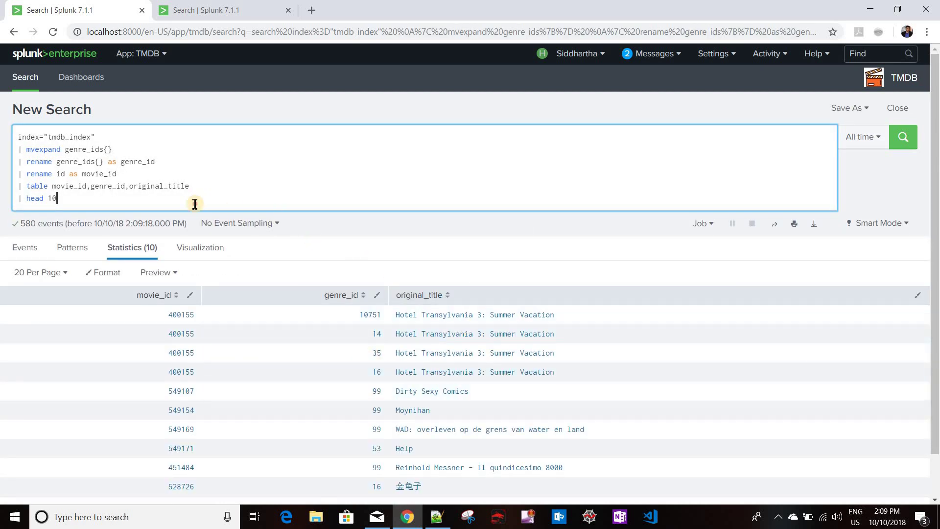
key(ctrl+z)
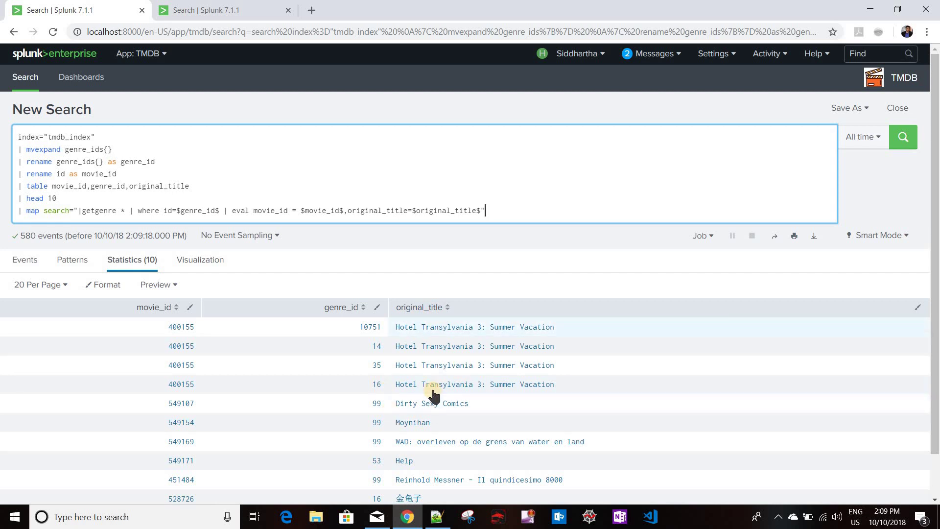
- Review the head 10 line and the getgenre map subsearch, then rerun the full search
scroll(311, 340, down, 1)
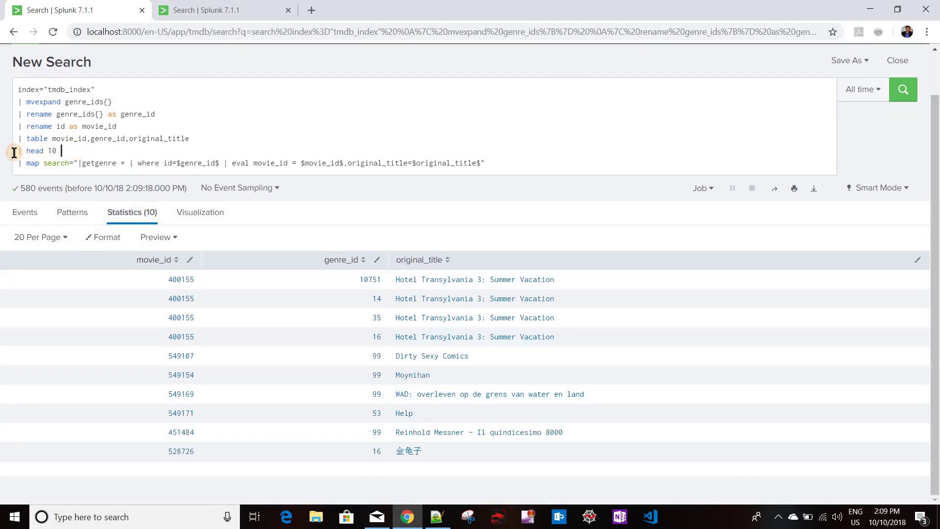
drag(16, 151, 60, 151)
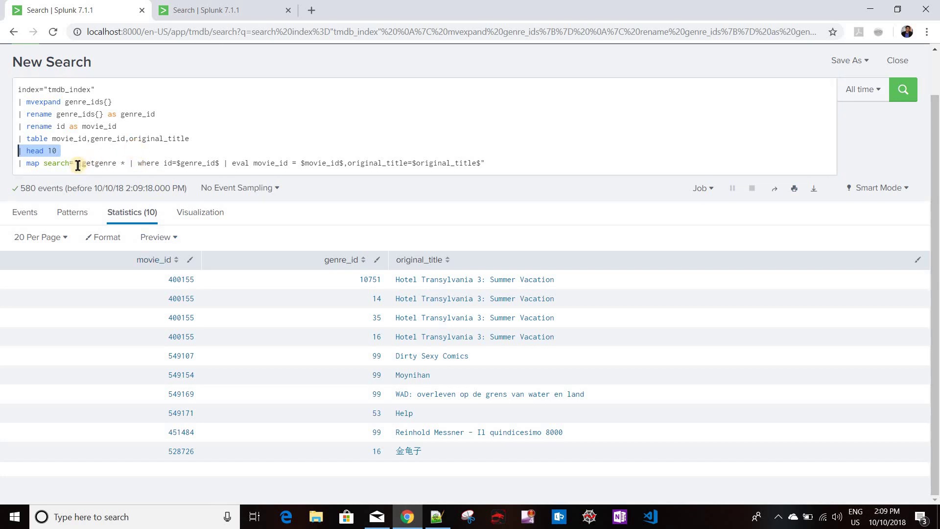
key(Right)
drag(78, 165, 218, 163)
drag(447, 164, 480, 163)
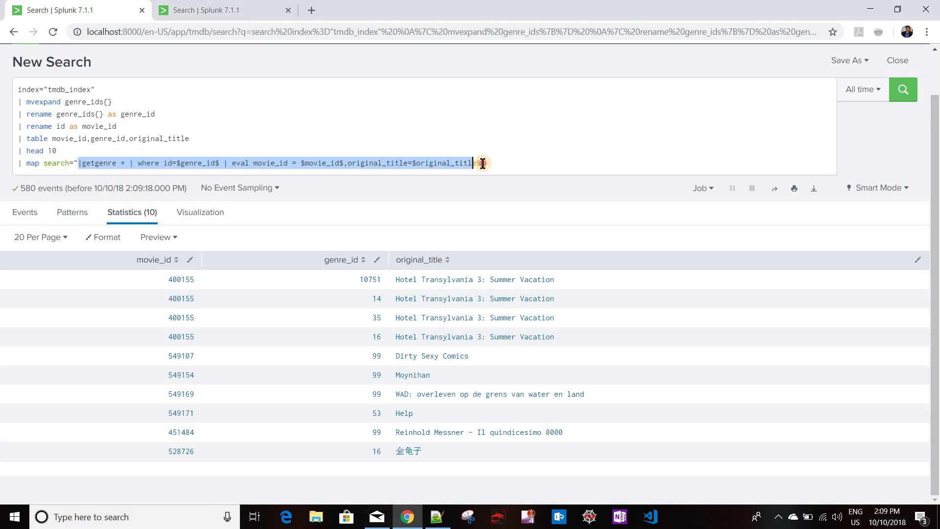
double_click(97, 164)
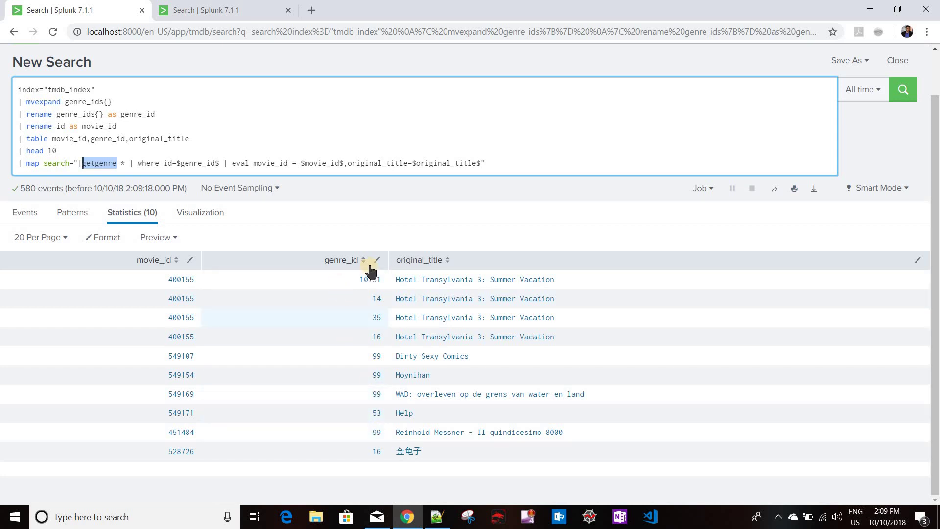
click(86, 164)
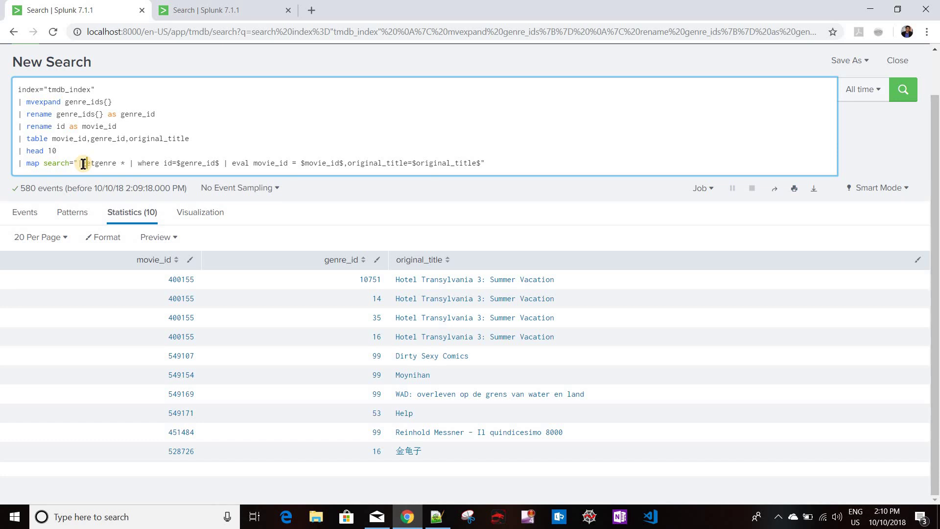
drag(82, 164, 165, 164)
shift+click(479, 163)
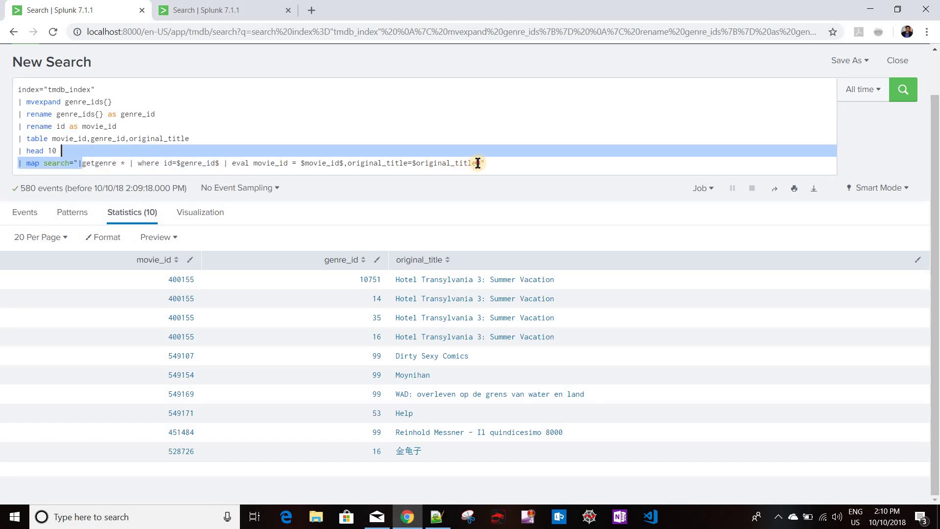
click(509, 159)
key(Return)
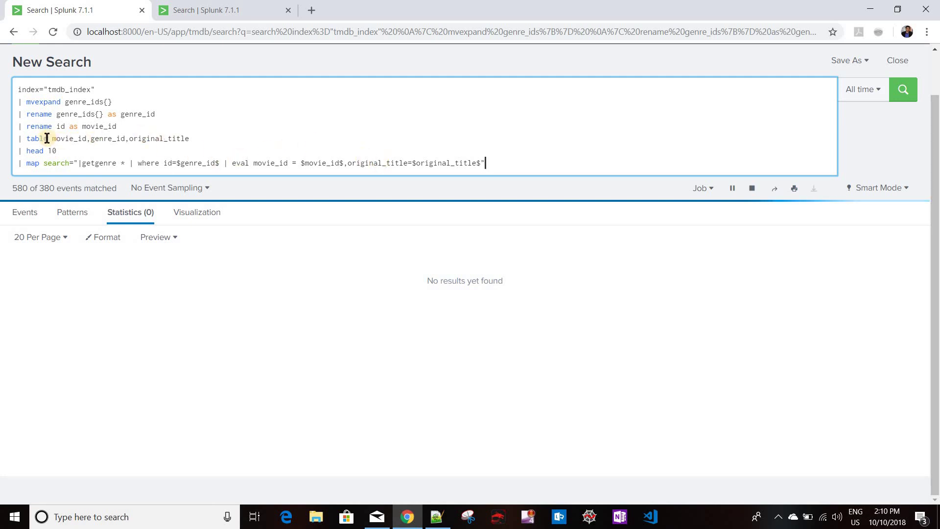
- Review the table command's fields against the 10 rows joining movies to genre names
drag(57, 138, 199, 139)
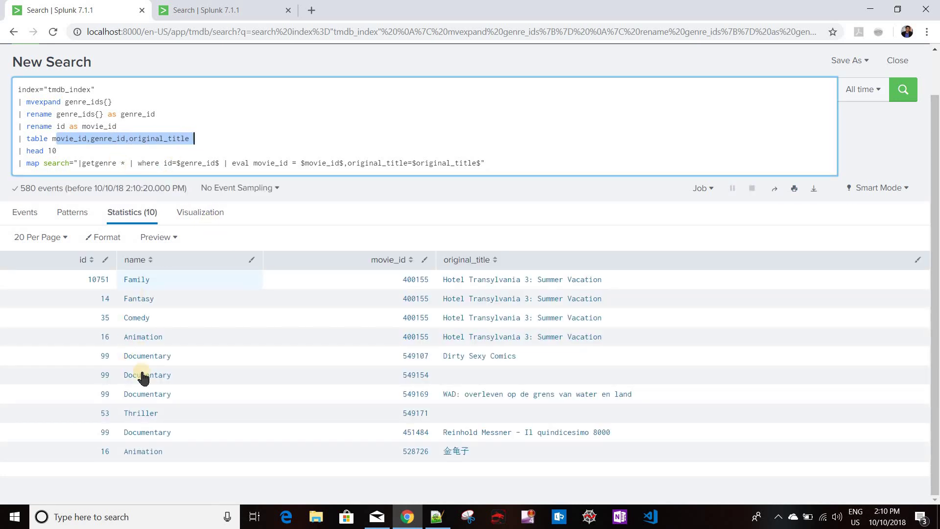
click(512, 163)
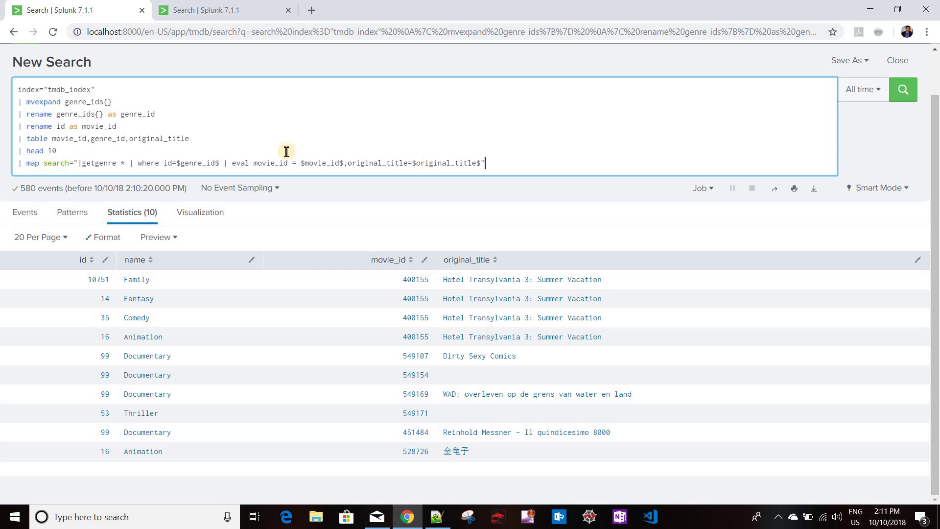
- In the other search tab, replace index=main with | makeresults | eval test1=100,test2=200,test3=300 and run it
click(217, 10)
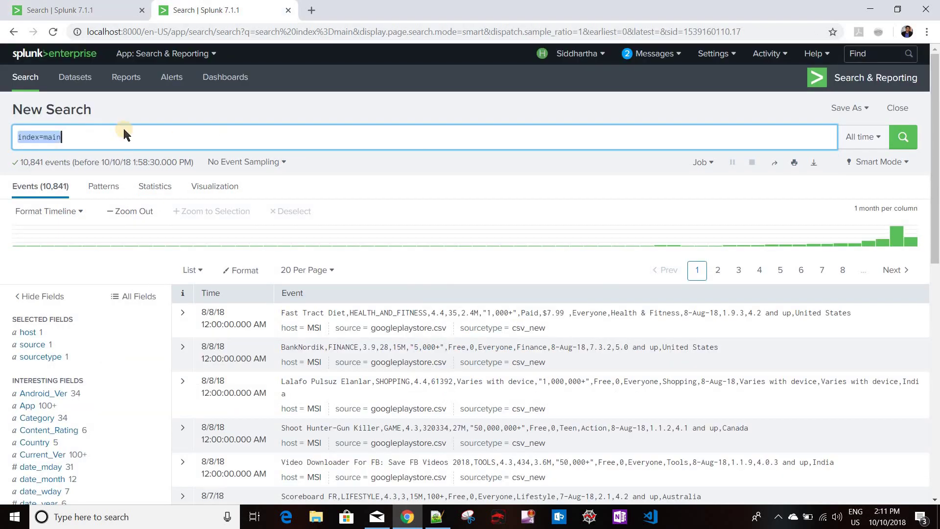
double_click(114, 139)
key(BackSpace)
key(BackSpace)
key(BackSpace)
key(BackSpace)
key(BackSpace)
key(BackSpace)
key(BackSpace)
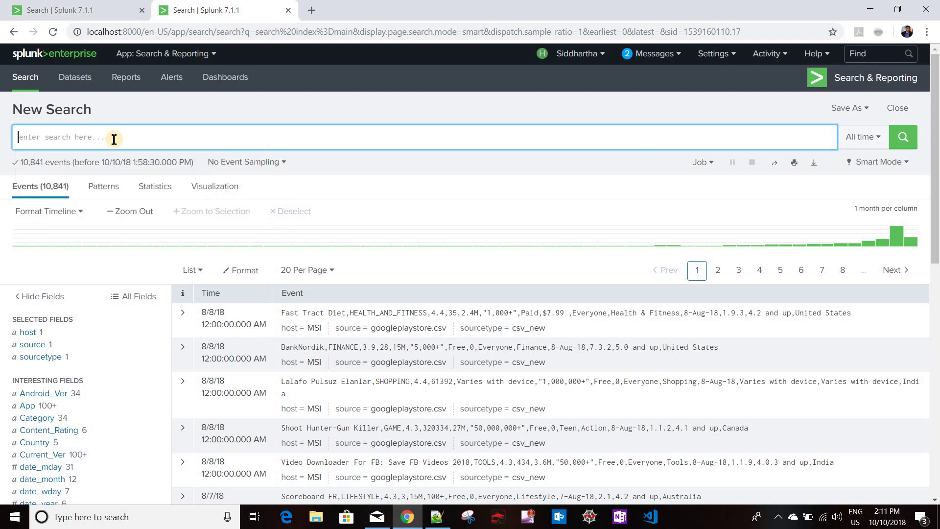
text(| mak)
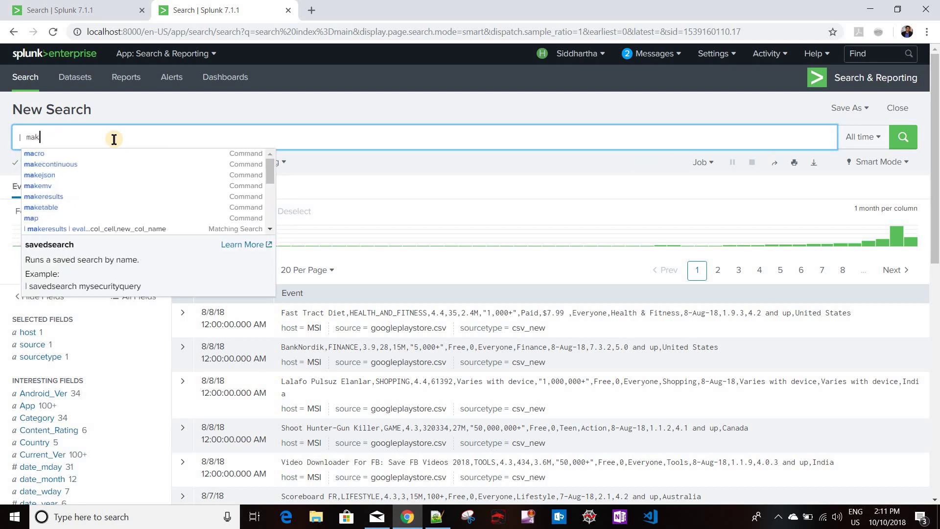
text(ere)
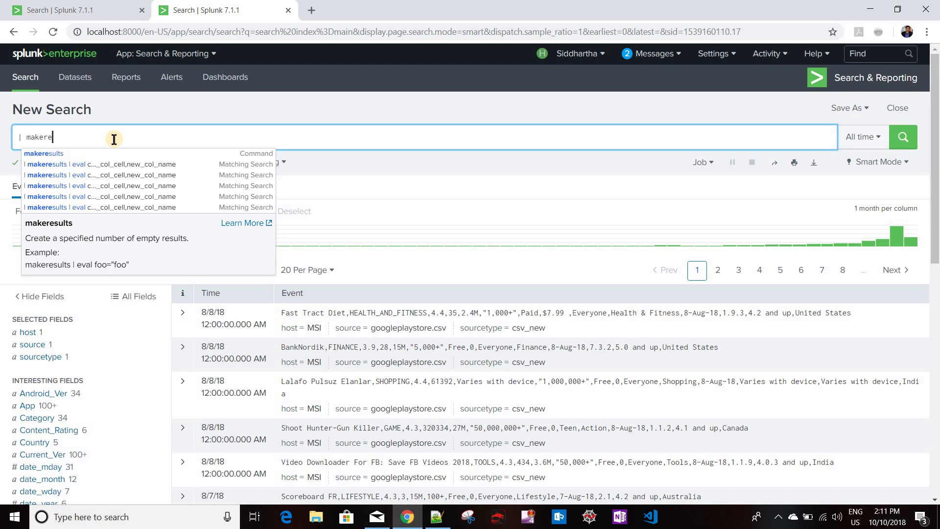
key(Tab)
text(| )
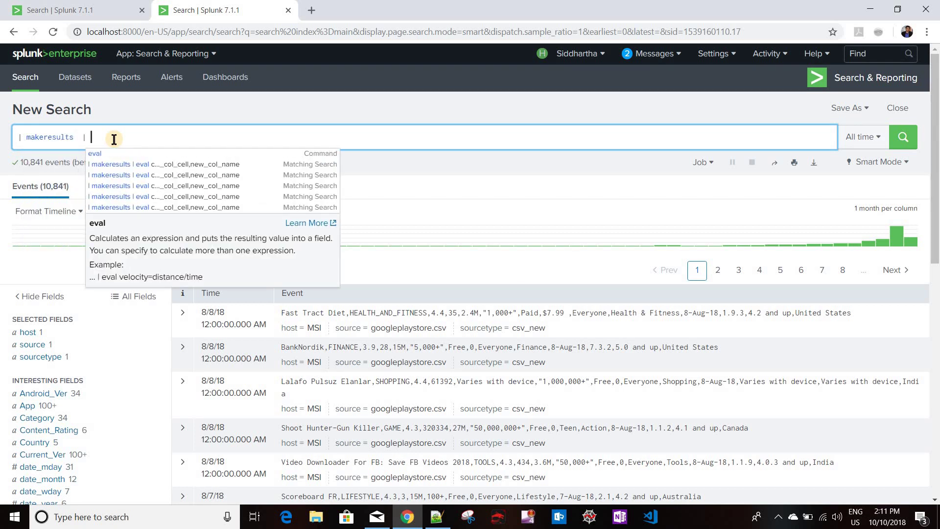
text(eval te)
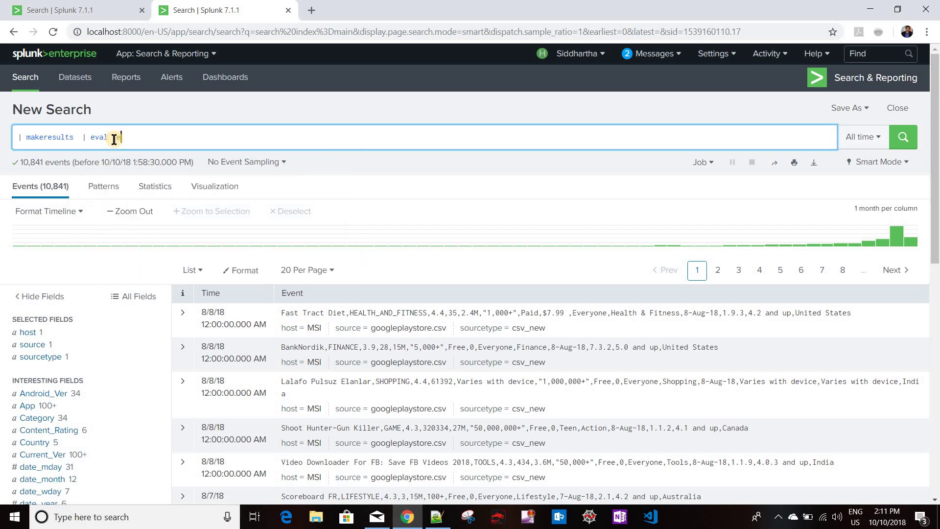
text(st)
text(=100,test2=200,test3=300)
key(Return)
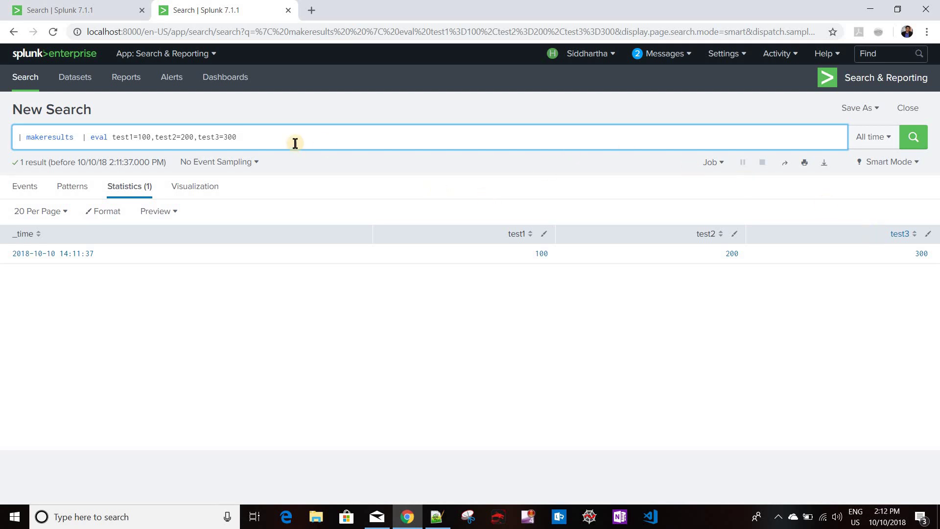
- Append total=0 | foreach test1,test2,test3 [eval total = total + <<FIELD>>] and run it, giving 600
click(265, 135)
text(| )
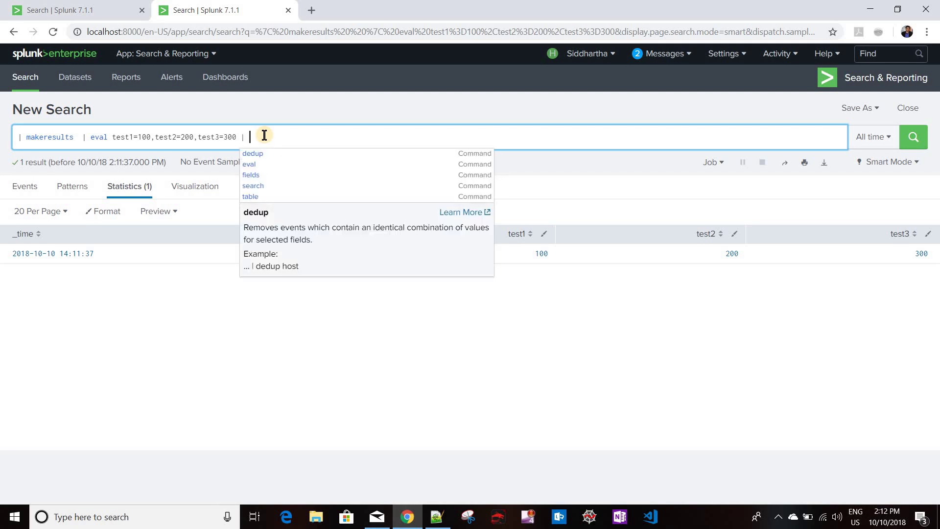
text(fo)
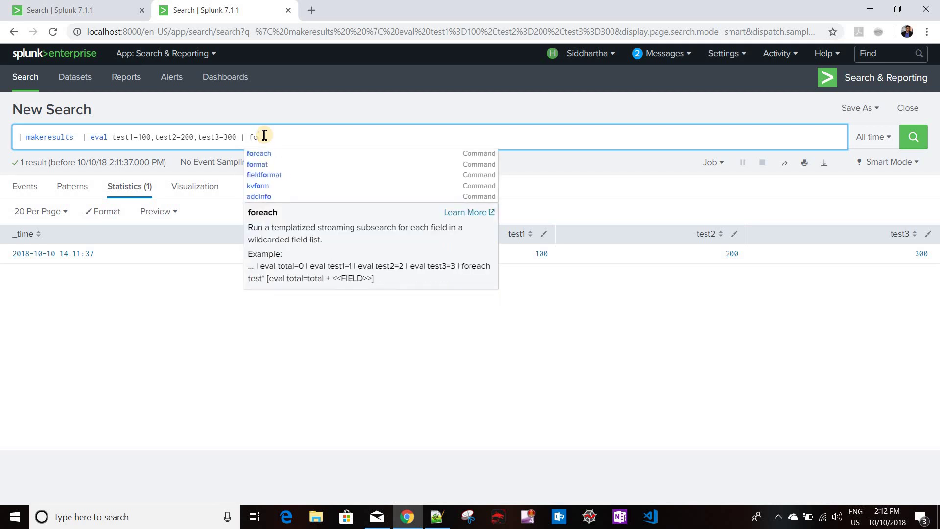
key(BackSpace)
key(BackSpace)
key(BackSpace)
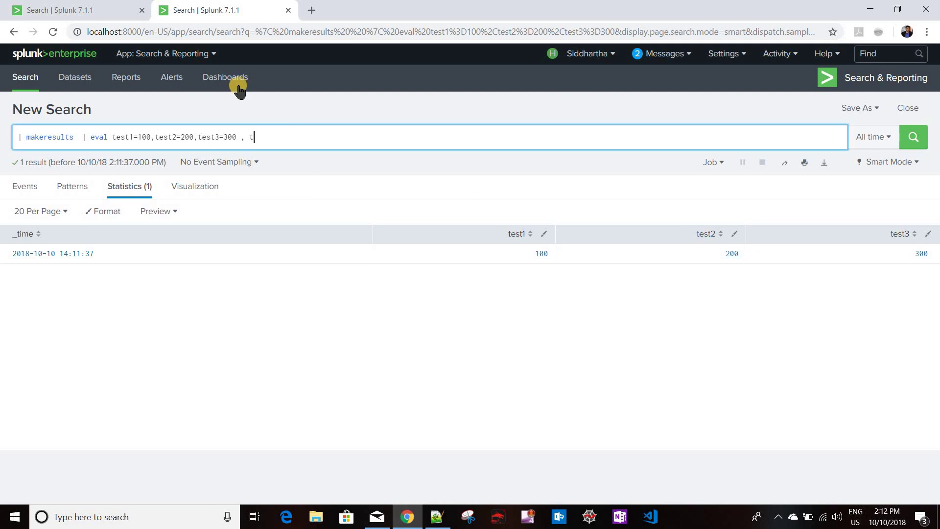
text(total)
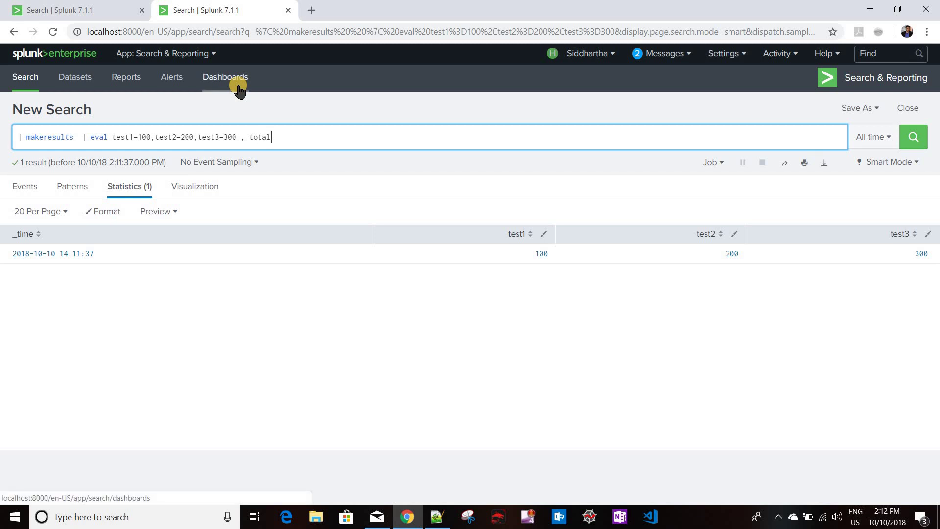
text(=0 | for)
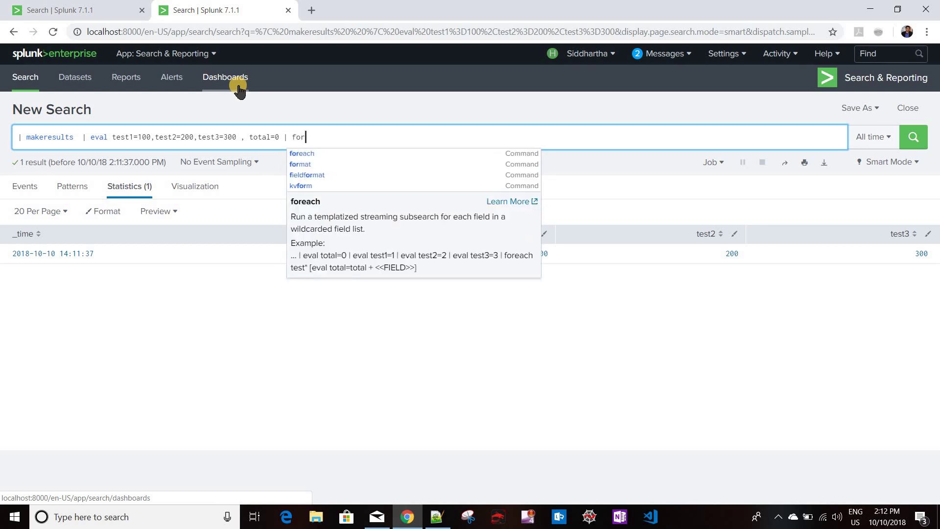
text(each )
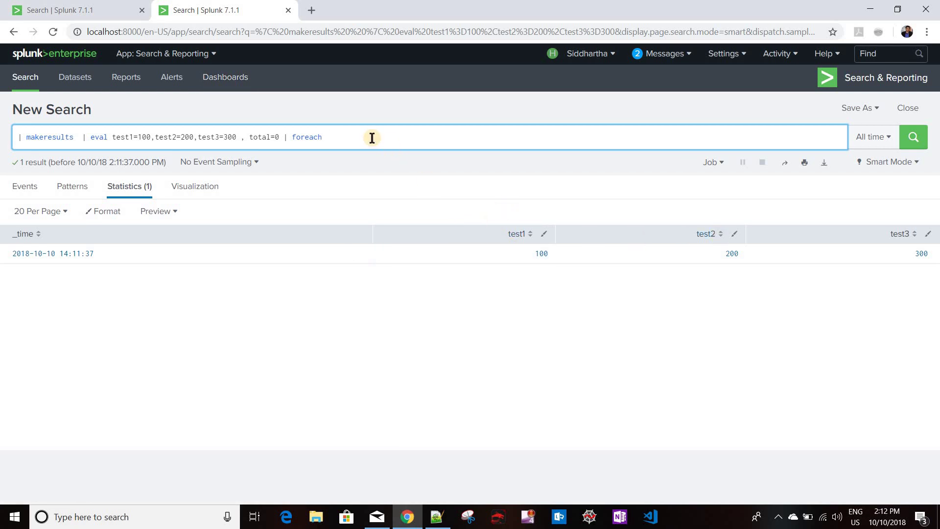
text(test1,test2,test3 [])
key(Right)
text(eval total = total +)
text(<<)
text(>>)
key(Left)
key(Left)
text(FIELD)
key(Return)
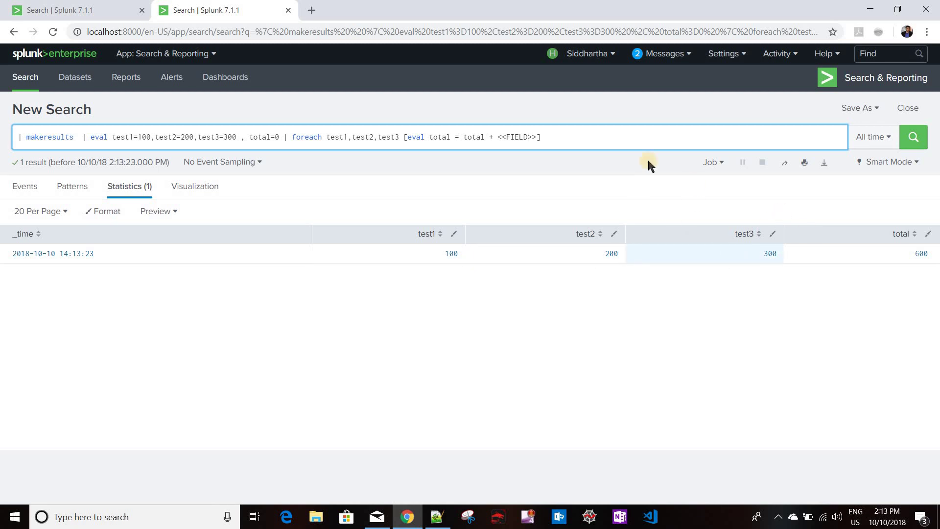
click(598, 136)
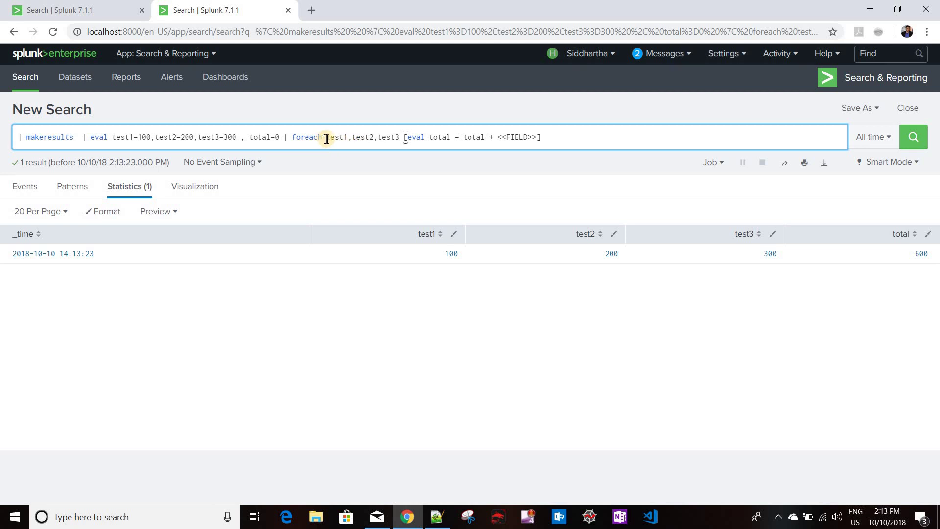
drag(327, 138, 399, 145)
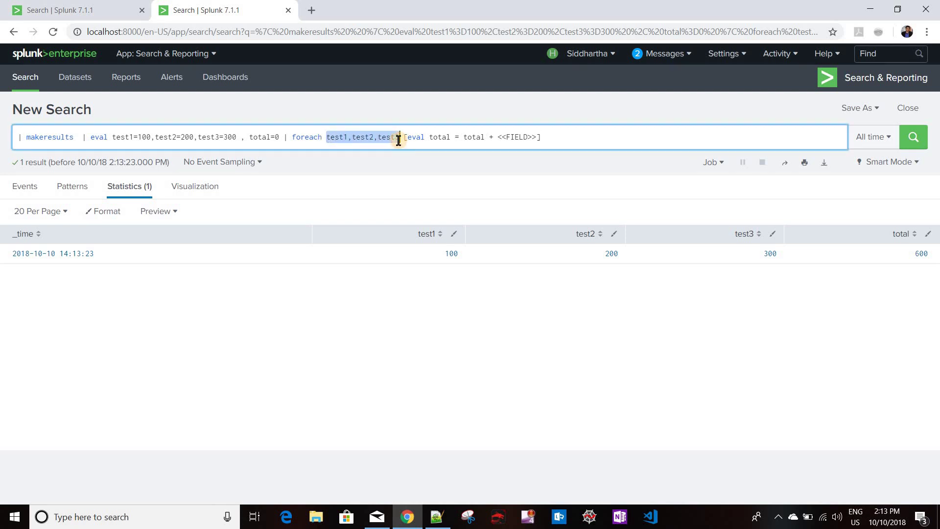
- Change the foreach list from test1,test2,test3 to test* and rerun, total staying 600
click(398, 140)
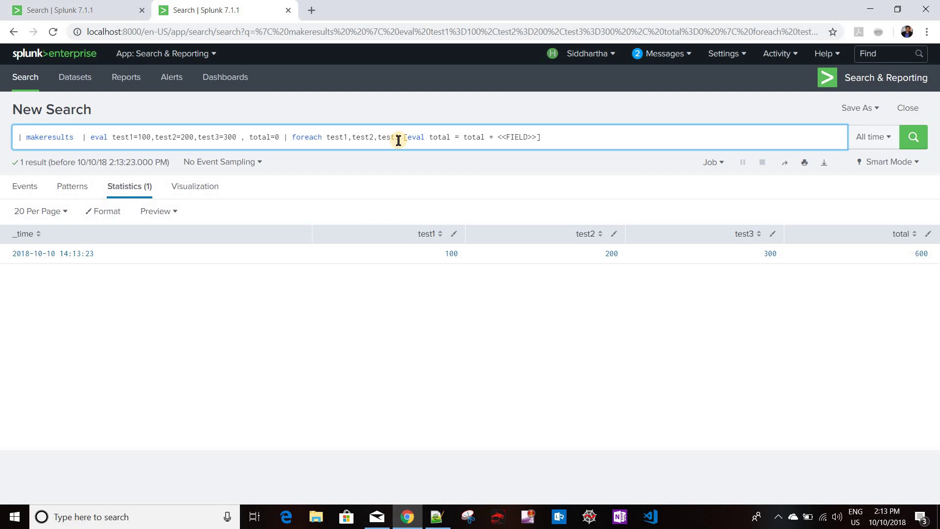
key(BackSpace)
key(BackSpace)
key(BackSpace)
key(BackSpace)
key(BackSpace)
key(BackSpace)
key(BackSpace)
key(BackSpace)
key(BackSpace)
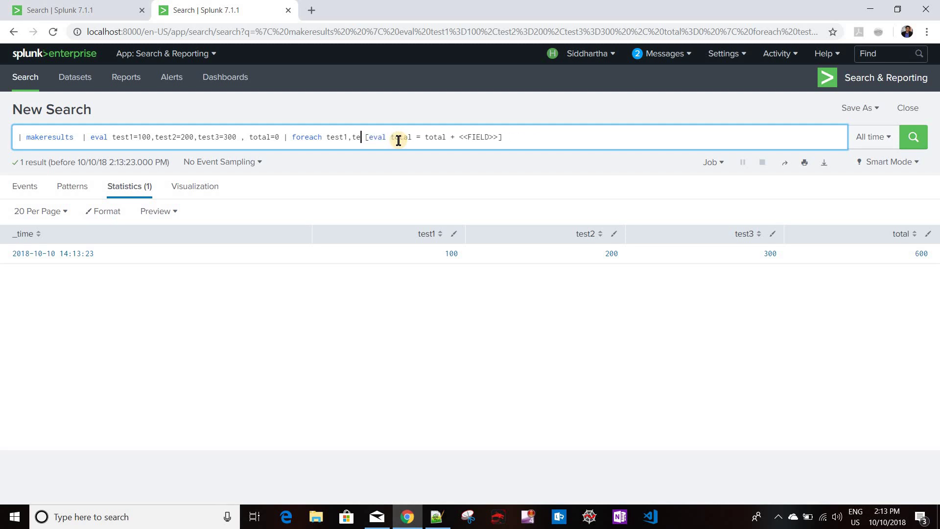
key(BackSpace)
key(BackSpace)
key(BackSpace)
key(BackSpace)
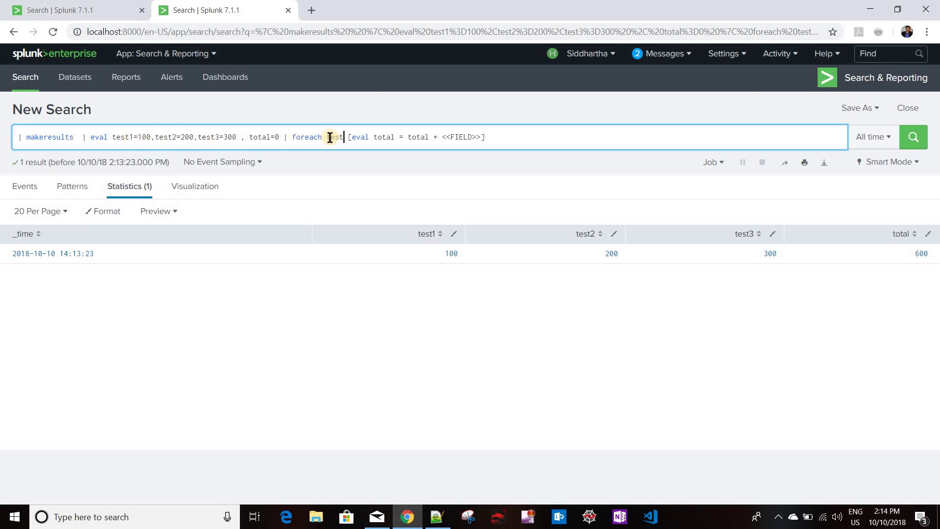
text(*)
click(498, 140)
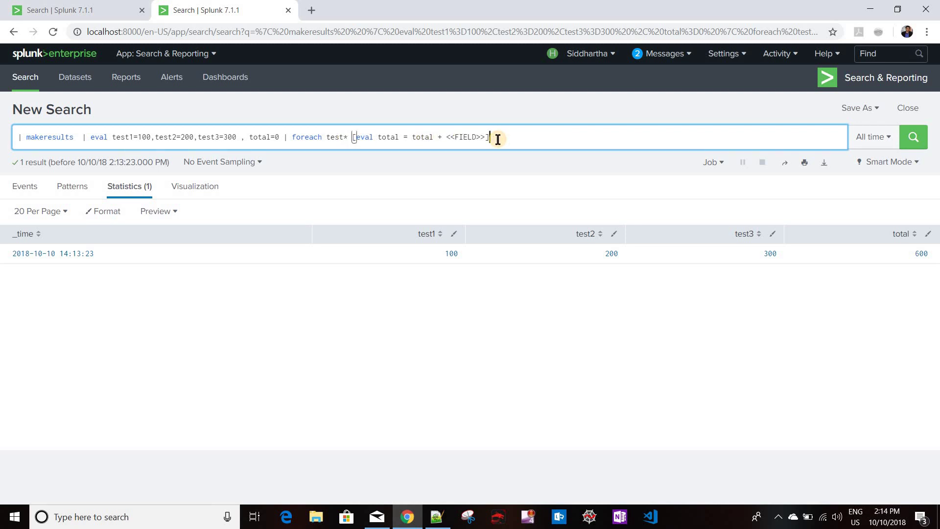
key(Return)
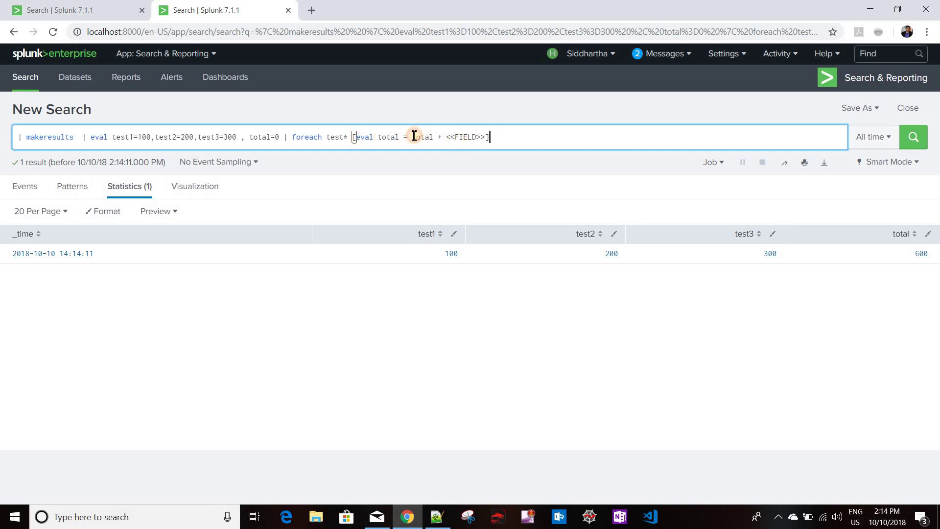
drag(356, 137, 483, 131)
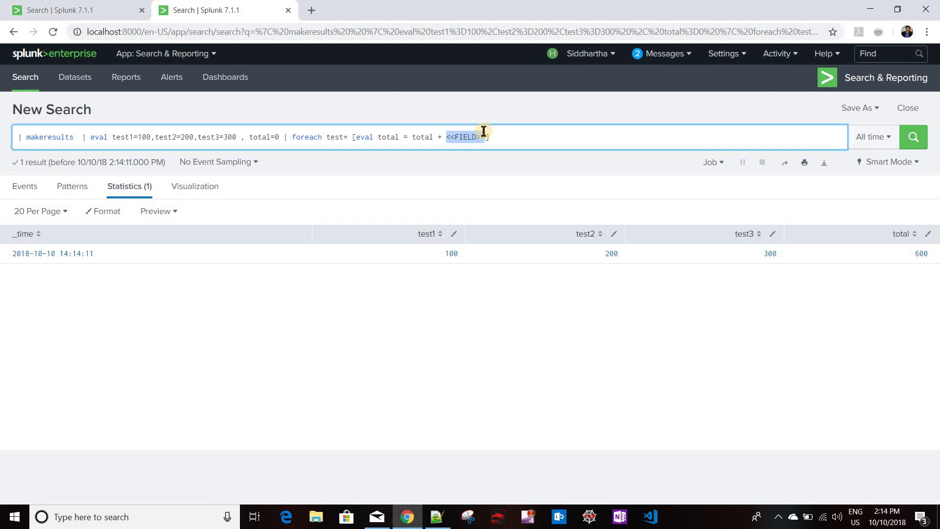
click(525, 136)
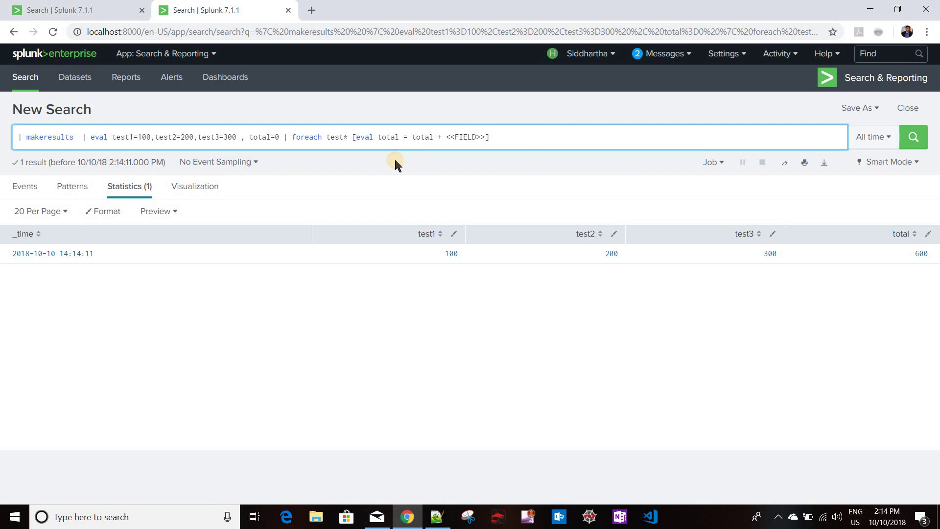
- Rename the eval fields to test_1, test_2 and test_3 and rerun
text(_)
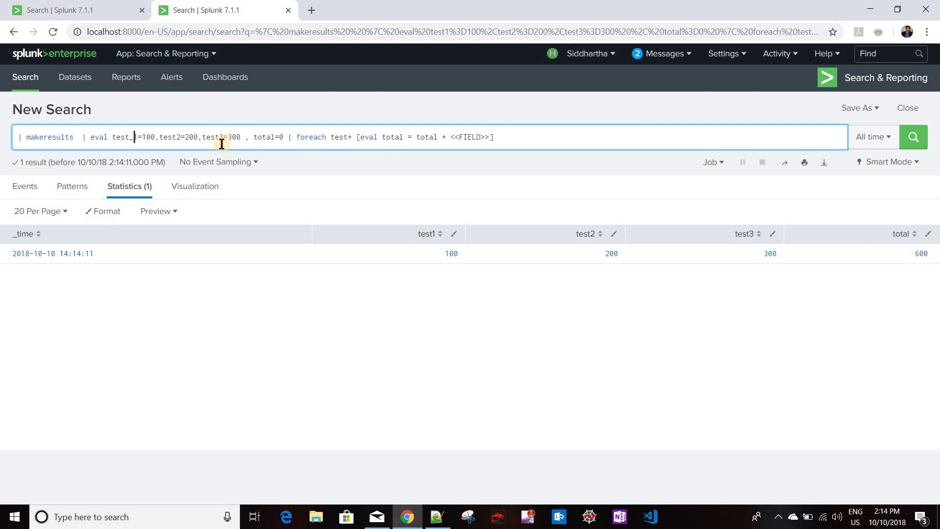
click(177, 135)
text(_)
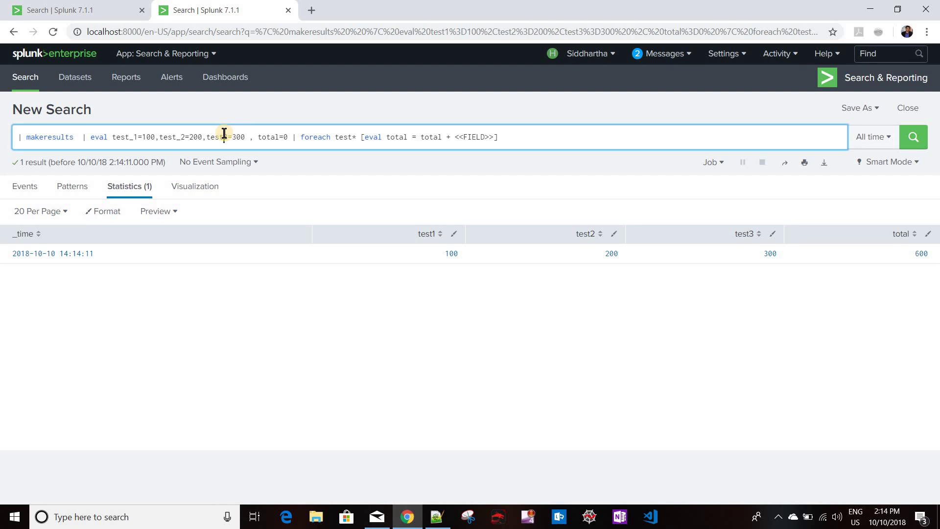
text(_)
key(Return)
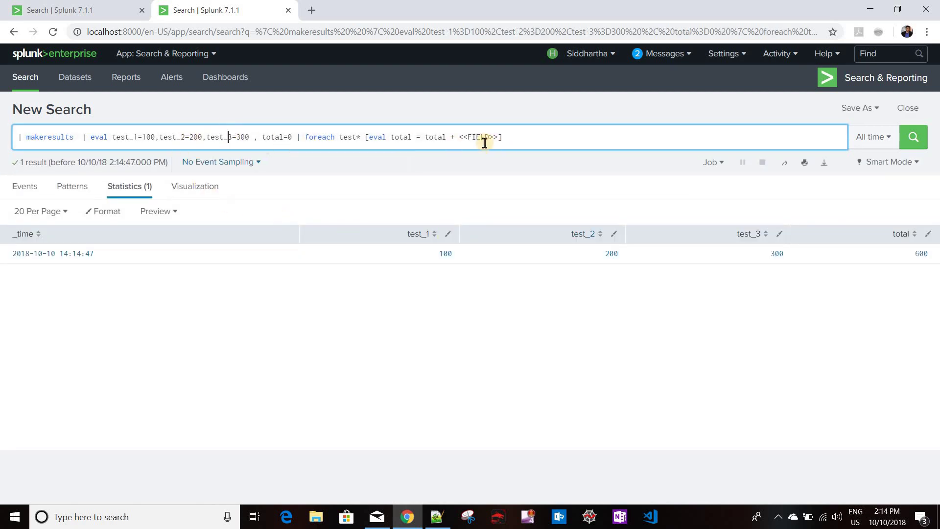
- Quote the placeholder as '<<FIELD>>' and loop foreach over test_*, rerunning after each change
click(459, 138)
text(')
click(503, 137)
click(504, 138)
text(')
key(Return)
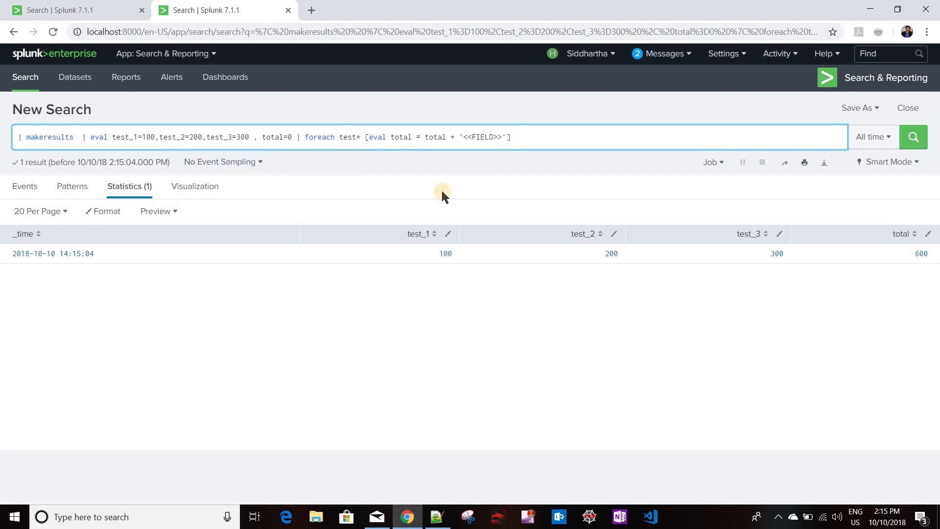
text(_)
key(Return)
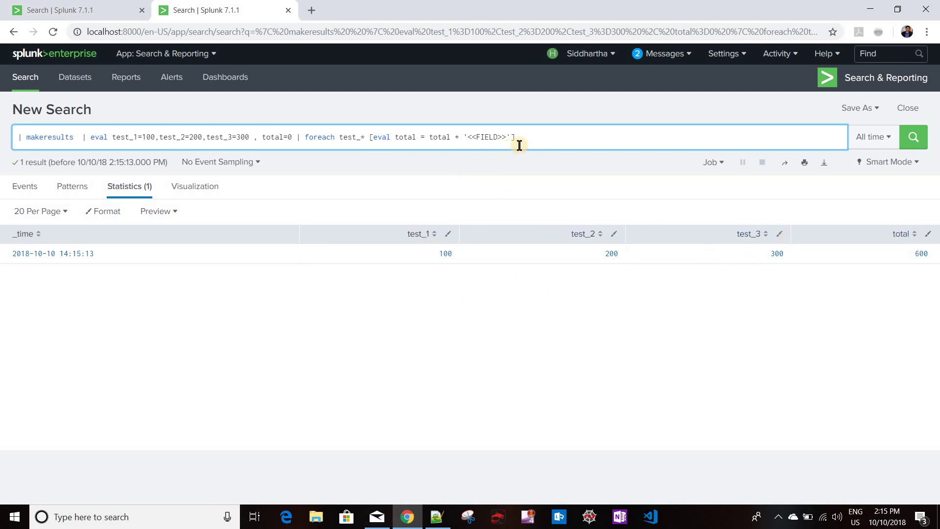
- Revert the fields to test1–test3, loop over test*, and remove total=0
click(136, 137)
key(BackSpace)
click(177, 137)
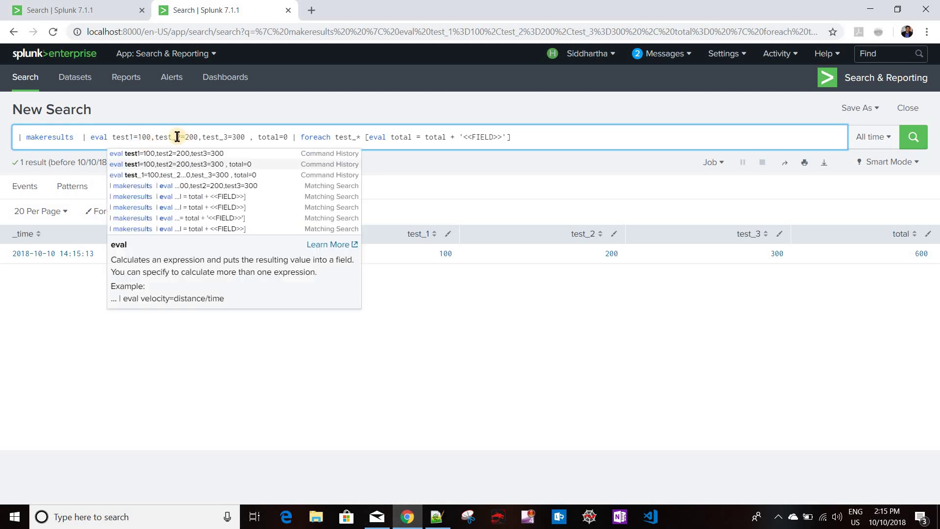
key(BackSpace)
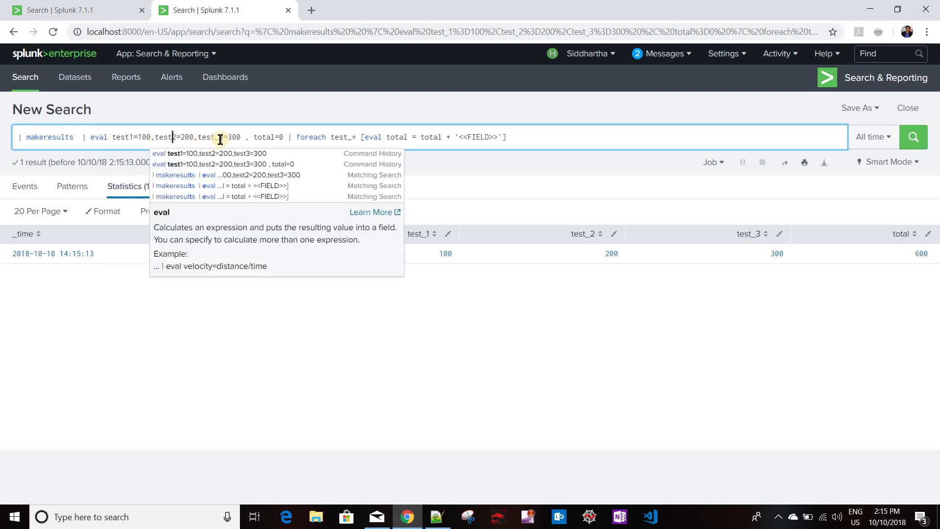
click(220, 139)
key(BackSpace)
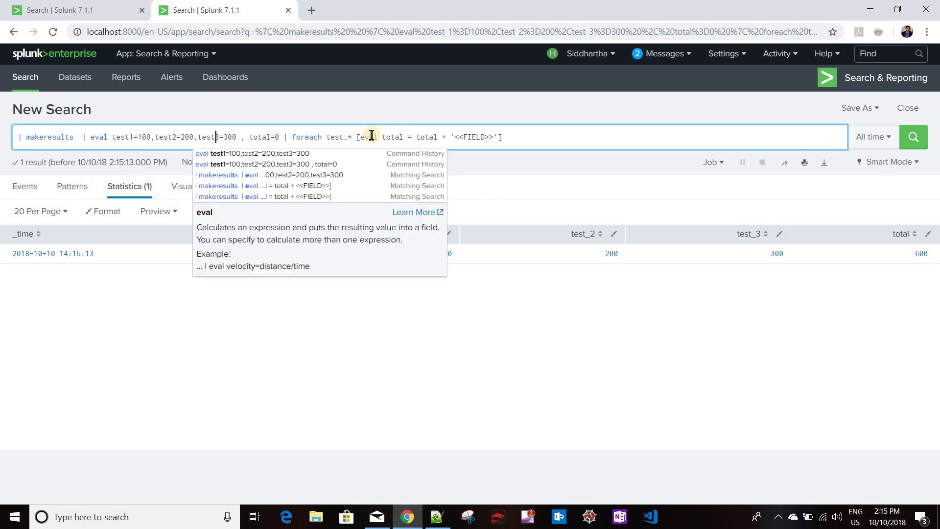
click(350, 139)
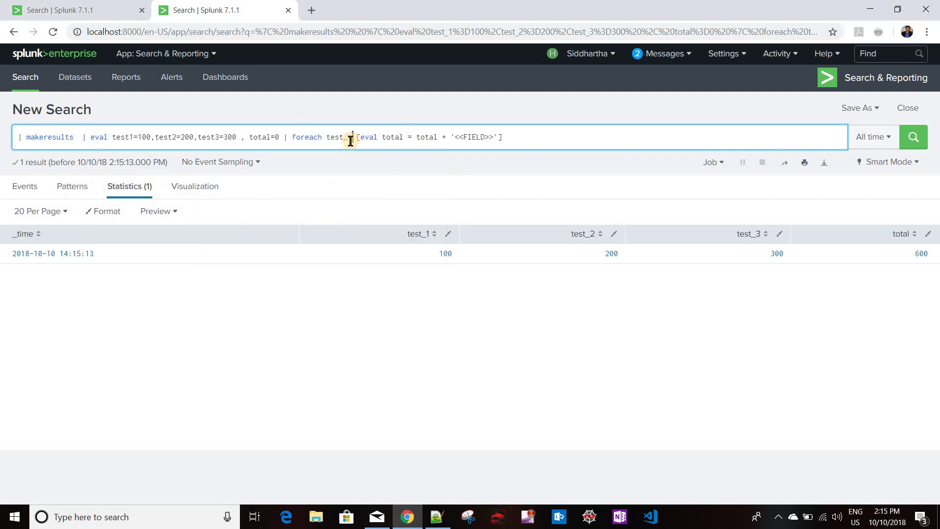
key(BackSpace)
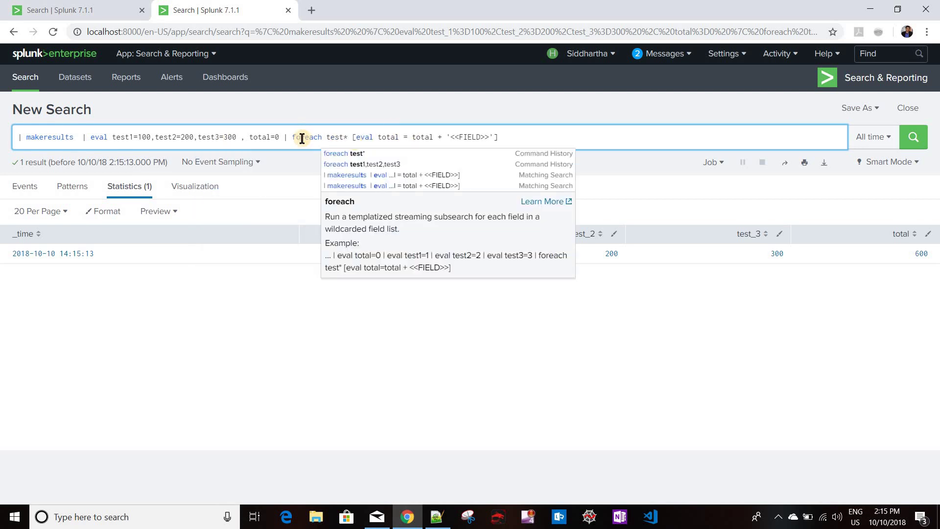
text(*)
click(280, 136)
key(BackSpace)
key(BackSpace)
key(BackSpace)
key(BackSpace)
key(BackSpace)
key(BackSpace)
key(BackSpace)
key(BackSpace)
key(BackSpace)
key(BackSpace)
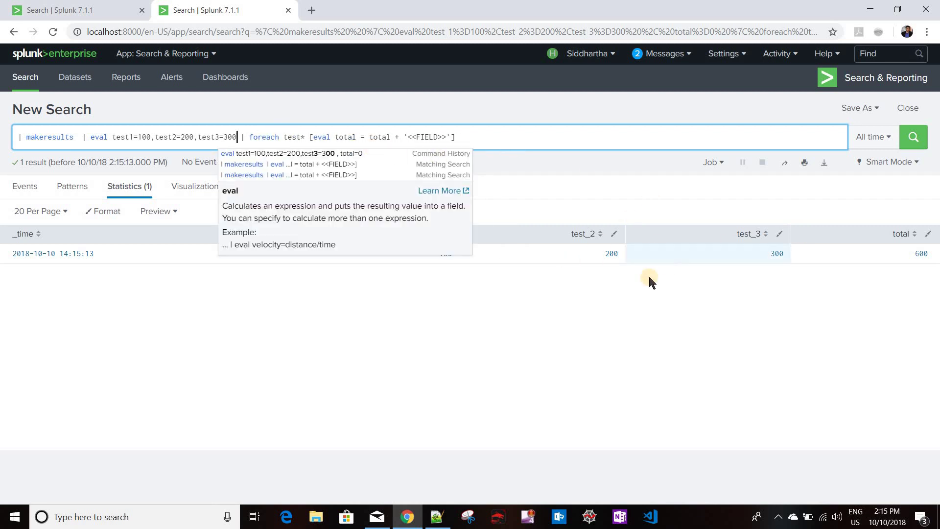
- Remove the quotes around <<FIELD>> and make <<FIELD>> the eval target instead of total
click(432, 262)
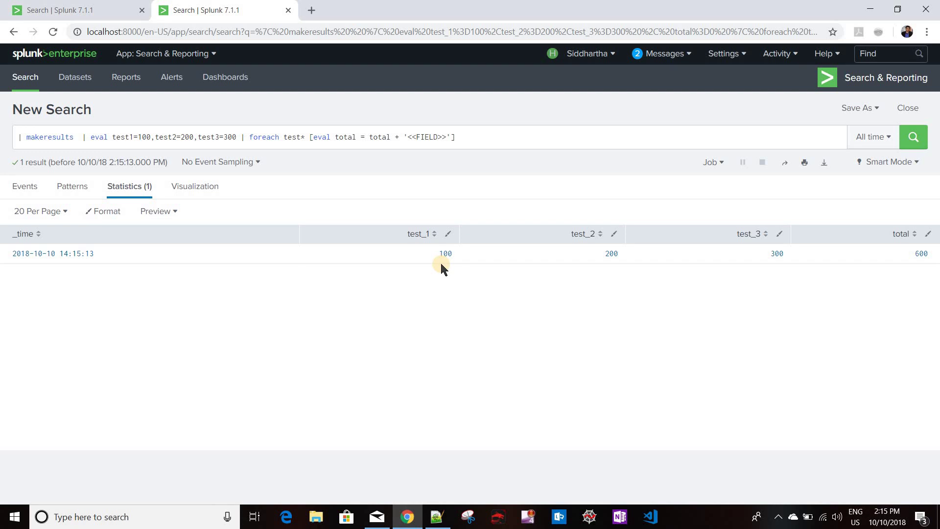
click(408, 137)
key(BackSpace)
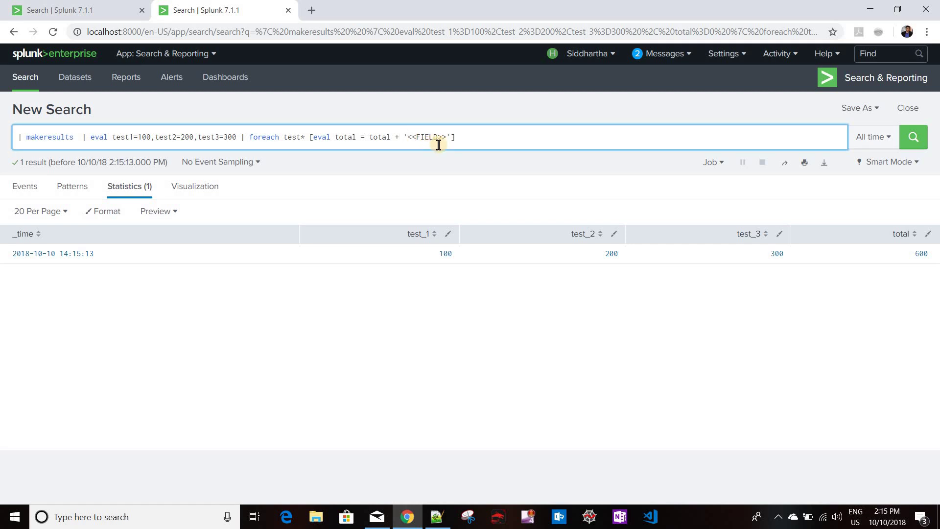
click(448, 137)
key(shift+Left)
key(shift+Left)
key(shift+Left)
key(shift+Left)
key(shift+Left)
key(shift+Left)
key(shift+Left)
key(shift+Left)
key(shift+Left)
key(ctrl+c)
click(356, 136)
key(BackSpace)
key(BackSpace)
key(BackSpace)
key(BackSpace)
key(BackSpace)
key(ctrl+v)
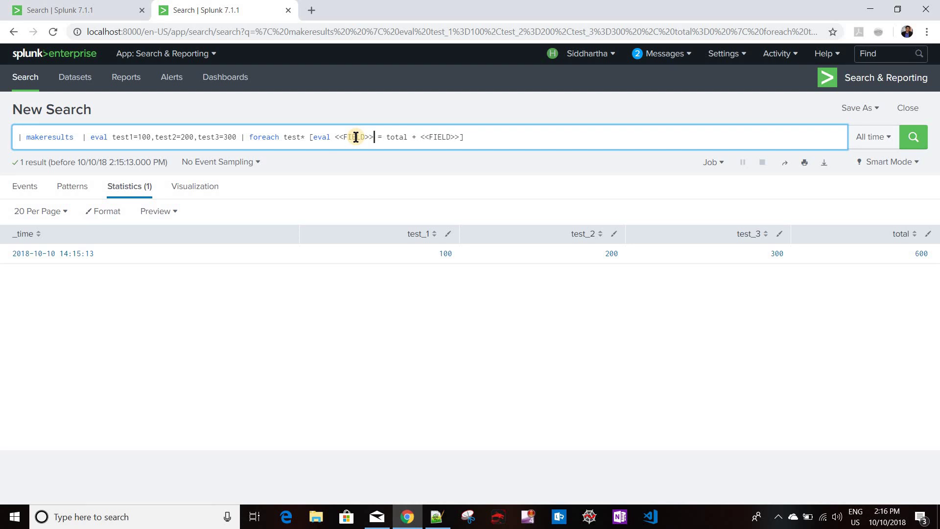
- Set the foreach eval to <<FIELD>> = <<FIELD>> / 60 and run it, giving 1.67, 3.33 and 5
click(421, 136)
key(BackSpace)
key(BackSpace)
key(BackSpace)
key(BackSpace)
key(BackSpace)
key(BackSpace)
key(BackSpace)
key(BackSpace)
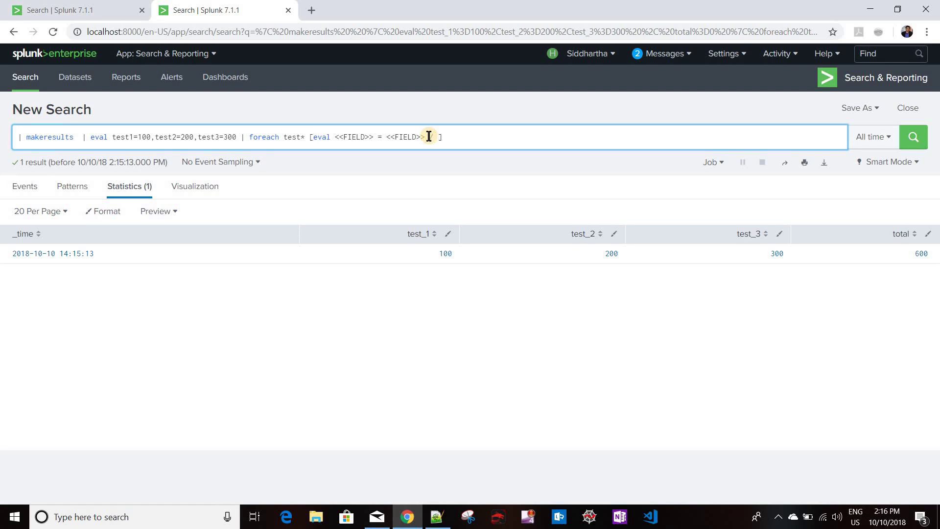
text(60)
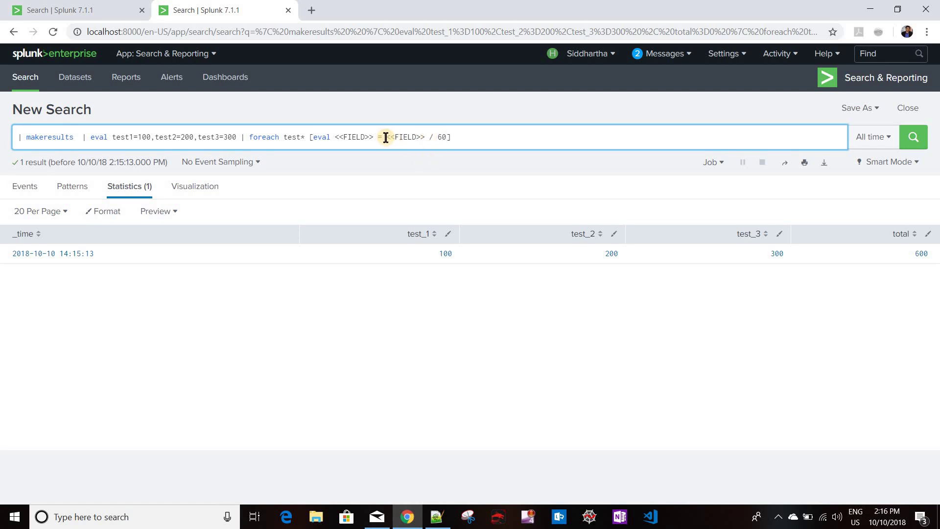
double_click(422, 137)
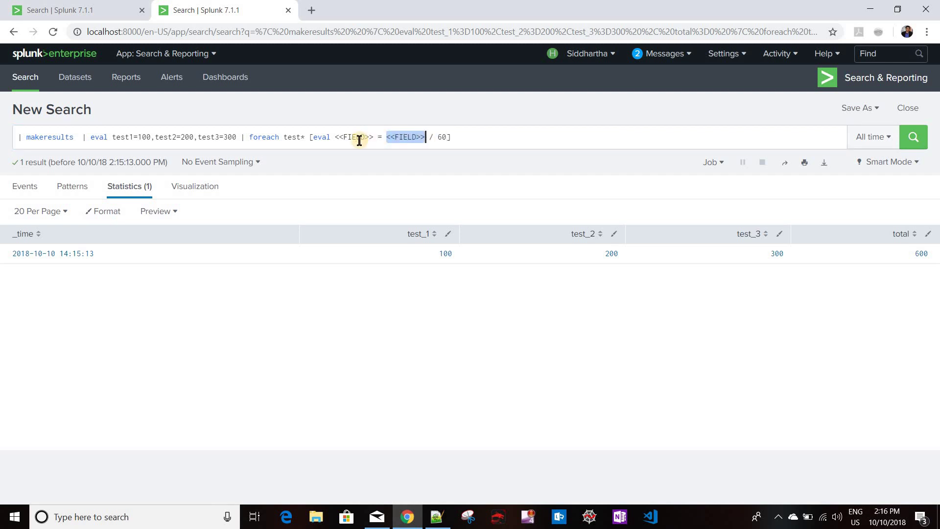
drag(338, 141, 376, 140)
click(376, 139)
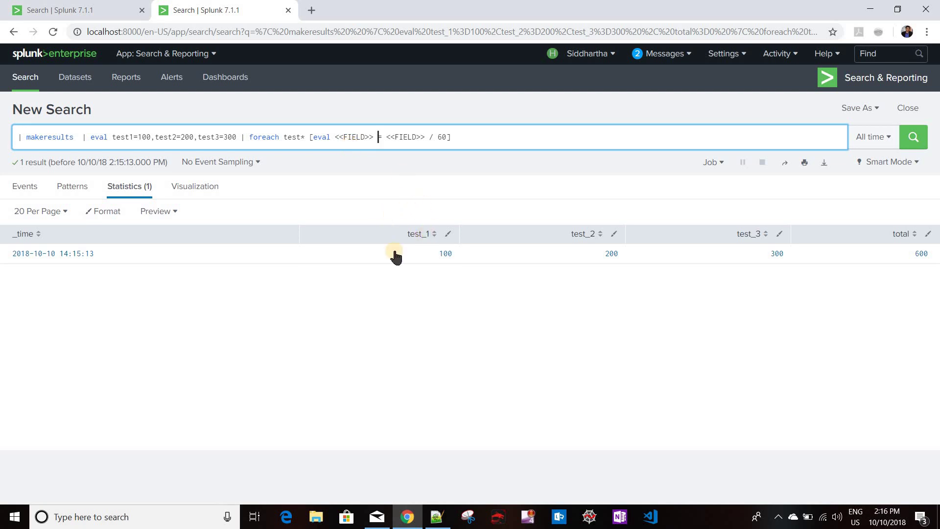
click(460, 138)
key(Return)
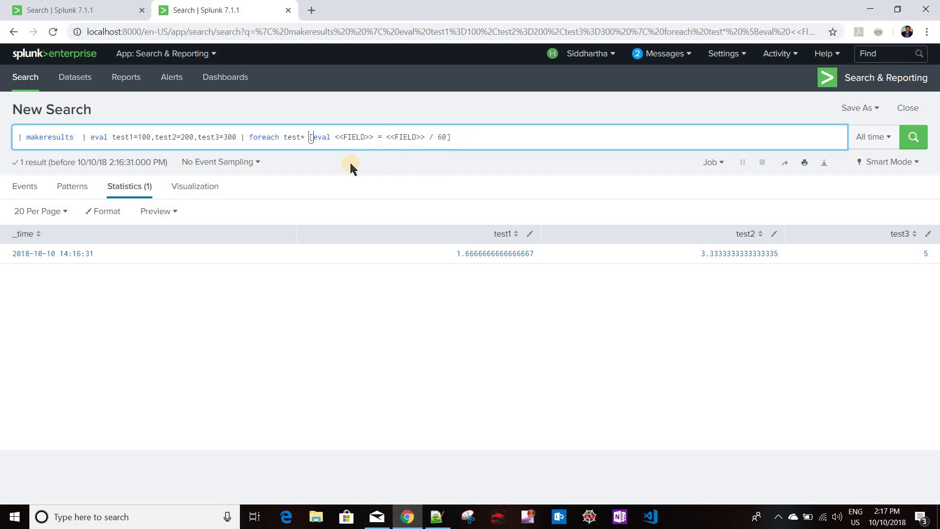
double_click(336, 137)
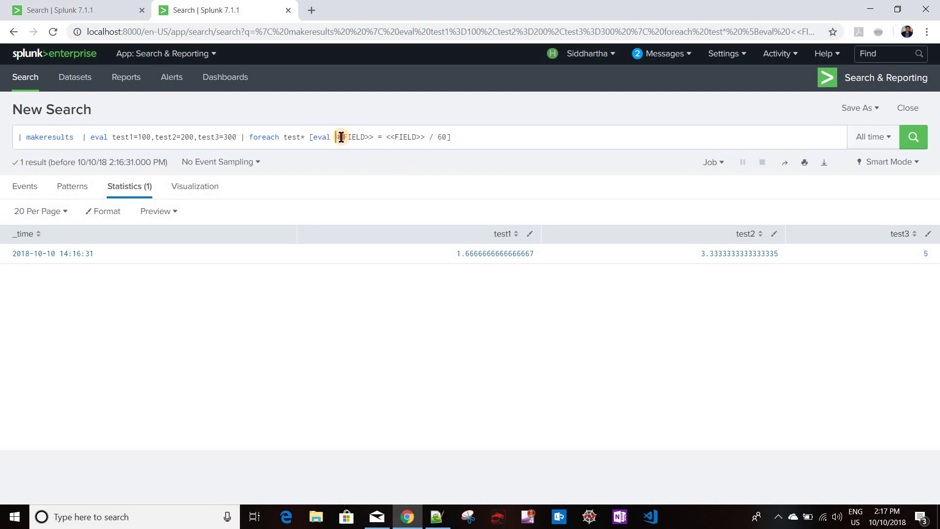
drag(336, 137, 449, 136)
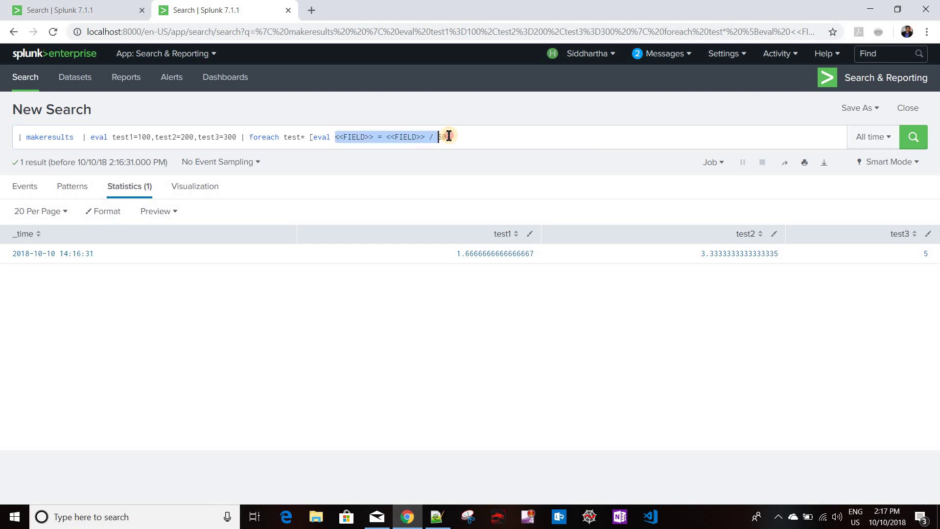
- Remove the foreach clause and rerun to show the original 100, 200, 300 values
click(243, 139)
key(shift+Home)
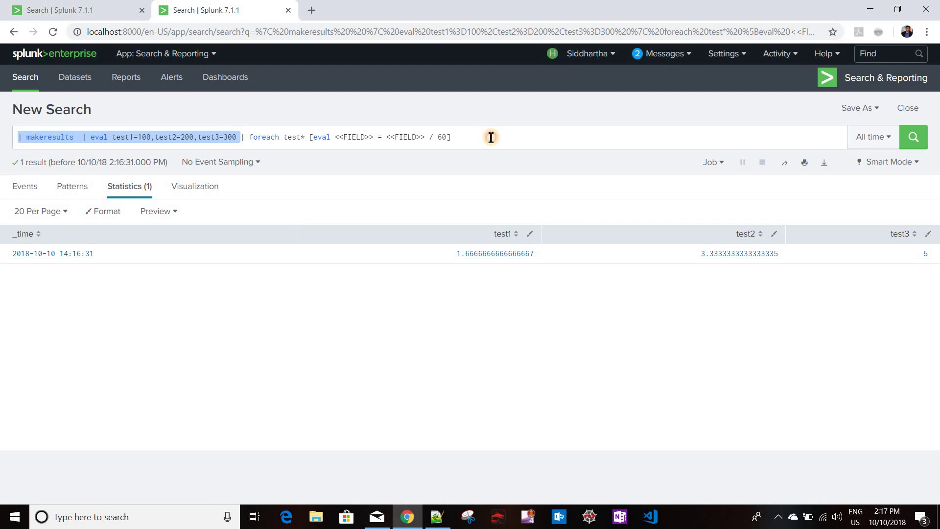
key(shift+End)
key(ctrl+c)
key(BackSpace)
key(Return)
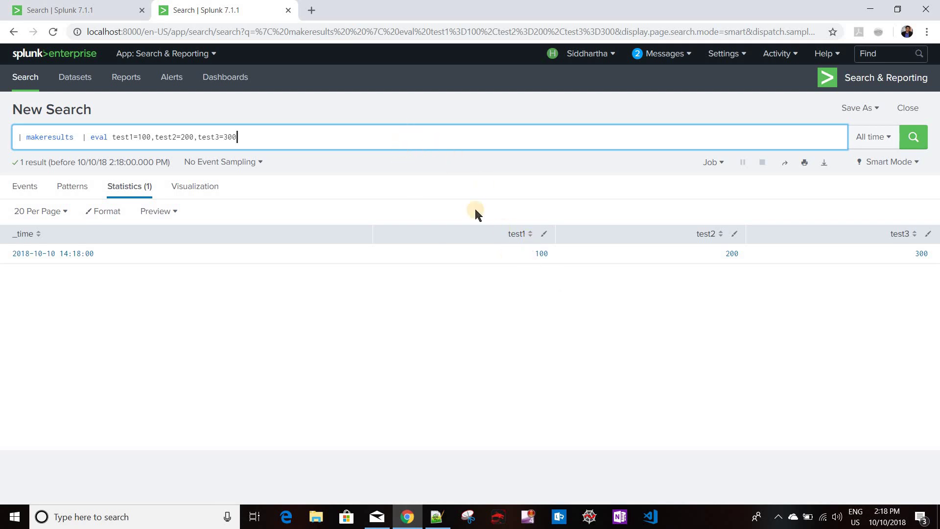
- Paste the foreach clause back into the query
key(ctrl+v)
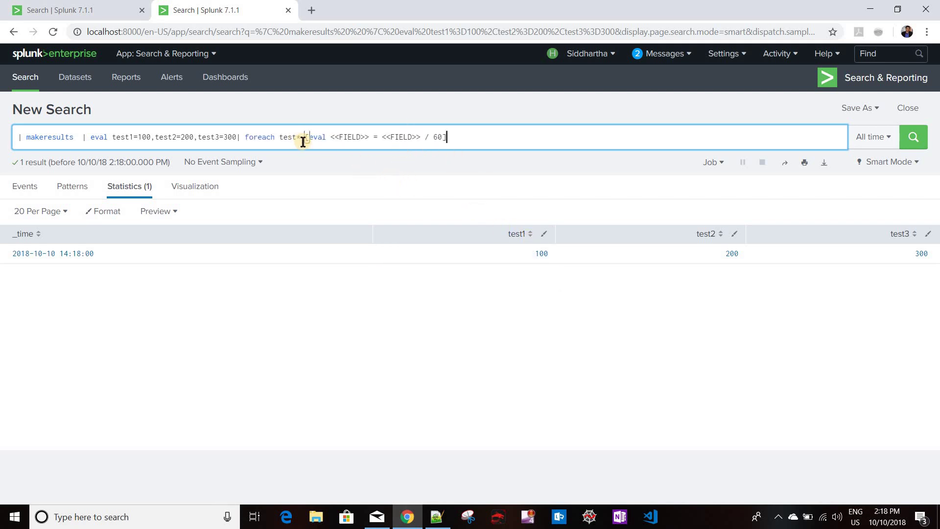
drag(300, 137, 277, 137)
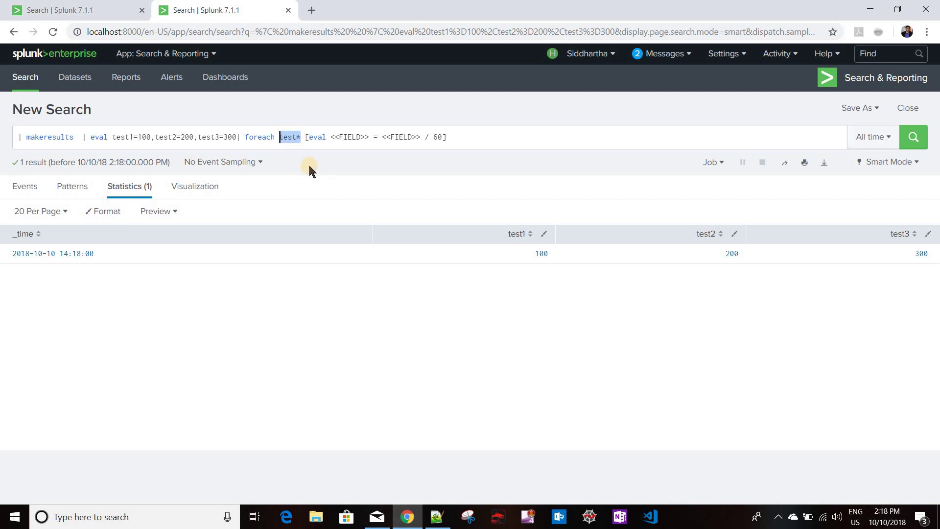
click(300, 137)
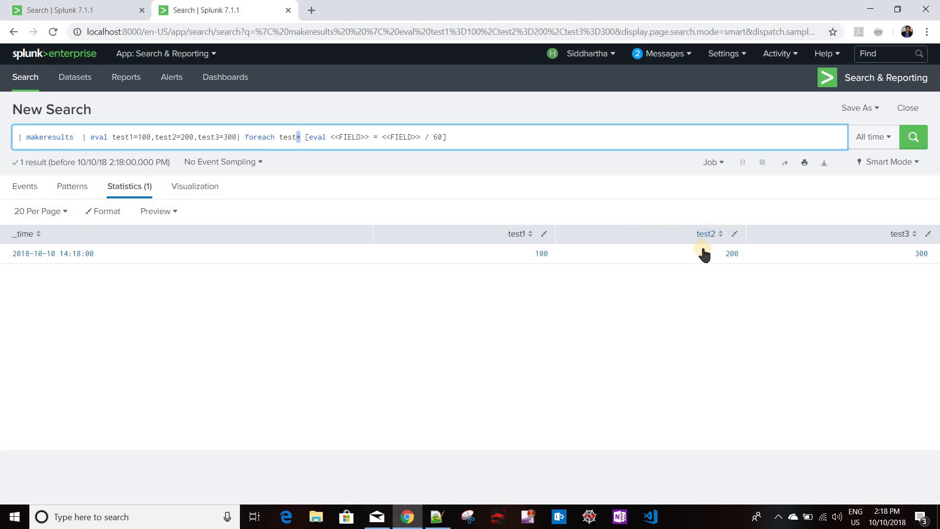
- Name the new field new_<<MATCHSTR>> and remove the division by 60
click(331, 139)
text(new)
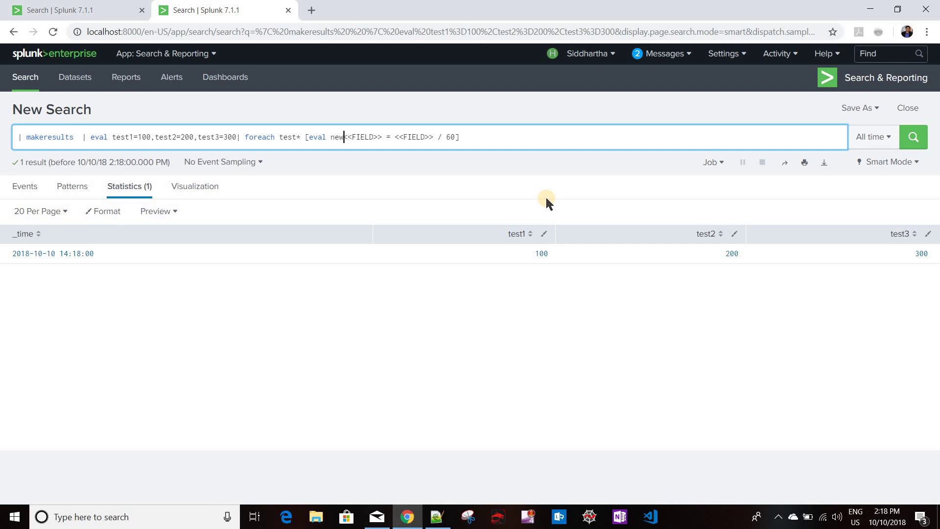
text(_)
key(shift+Left)
key(shift+Left)
key(shift+Left)
key(shift+Left)
key(shift+Left)
text(MATCHSTR)
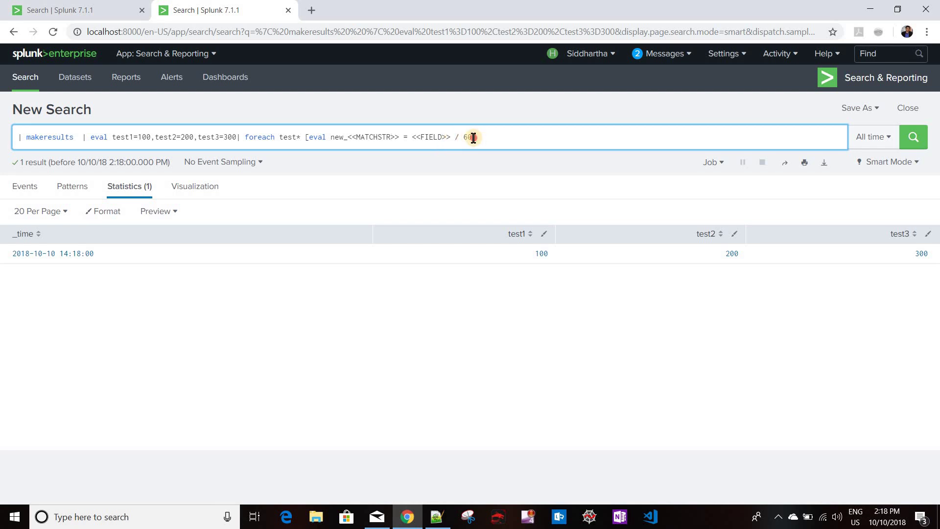
key(BackSpace)
key(BackSpace)
key(BackSpace)
- Add <<MATCHSTR>> after the plus sign and run, giving new_1=101, new_2=202, new_3=303
drag(347, 137, 398, 137)
key(ctrl+c)
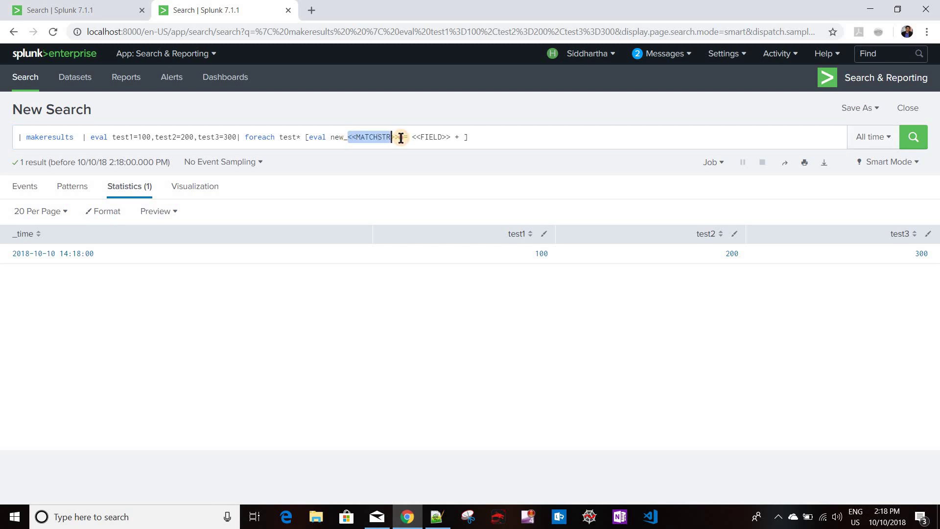
click(460, 137)
key(ctrl+v)
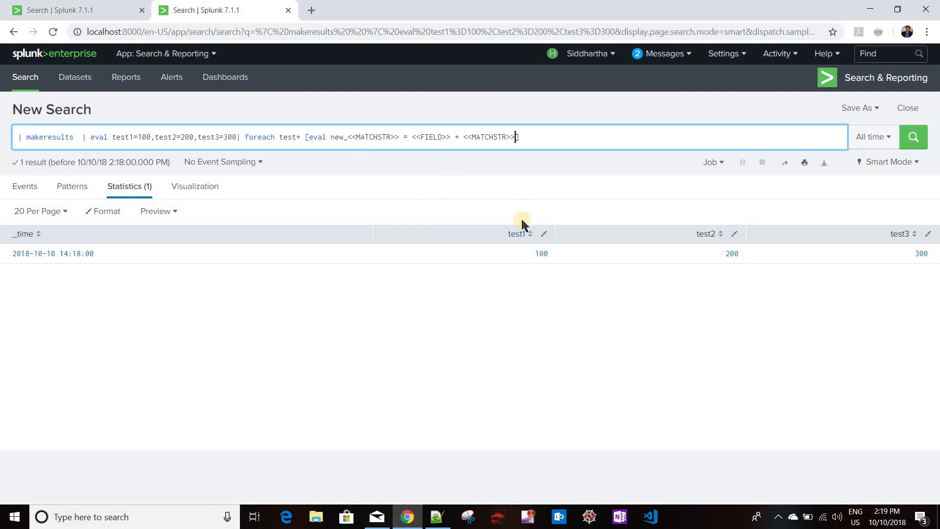
double_click(377, 133)
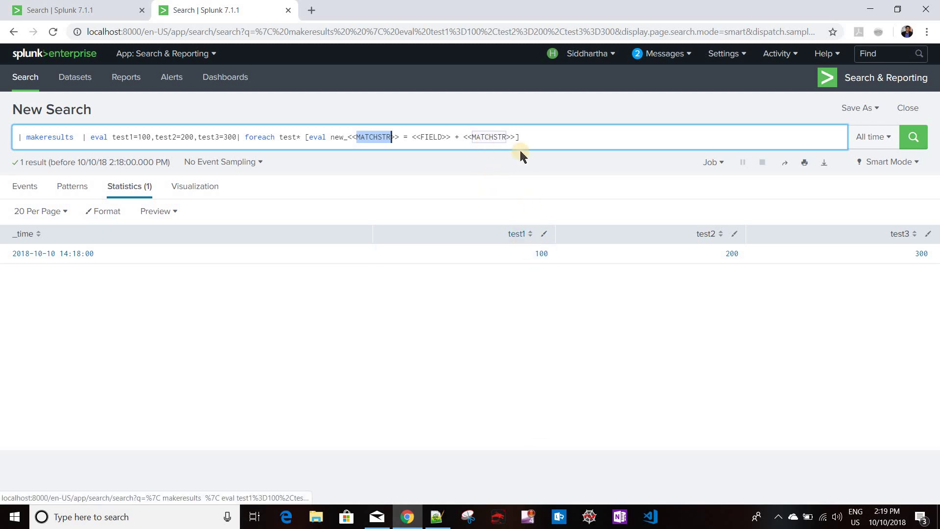
click(535, 141)
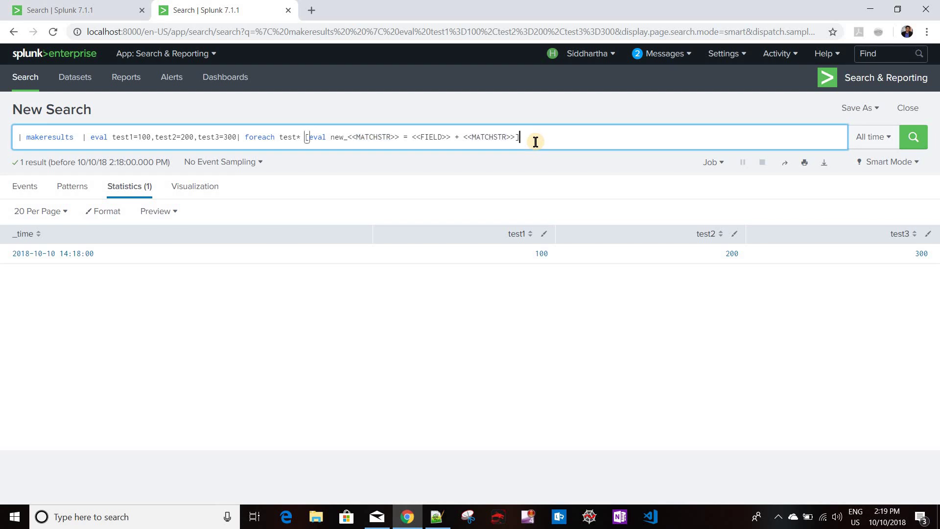
key(Return)
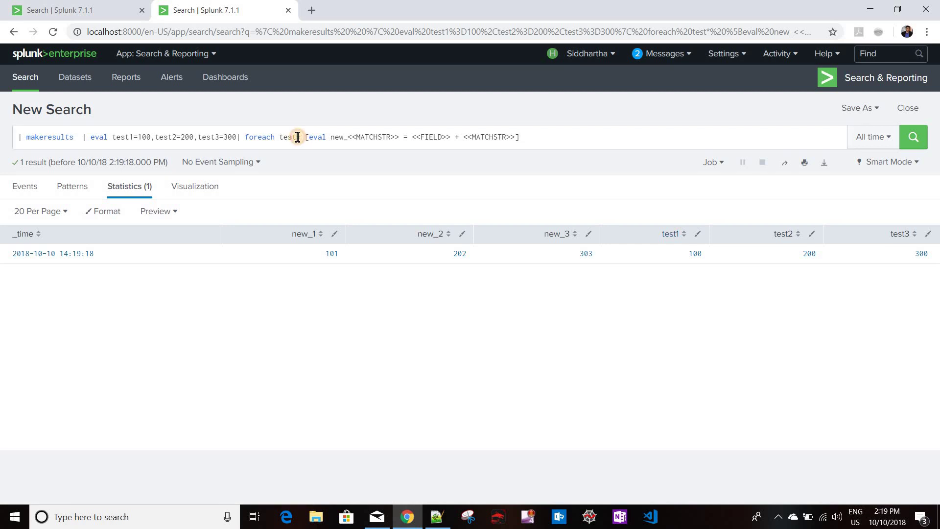
click(297, 137)
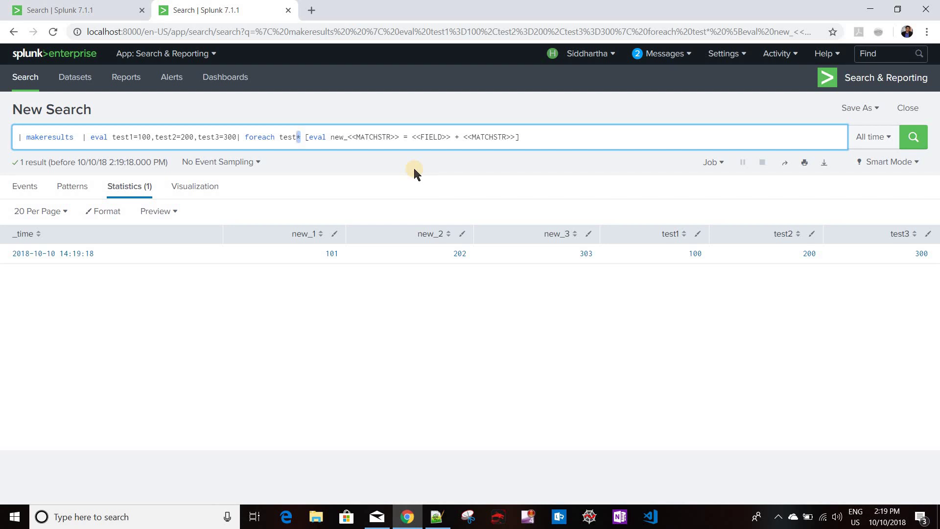
click(133, 130)
- Rename the fields to test1sid1, test2sid2, test3sid3 and change the foreach pattern to test*sid*
text(sid1)
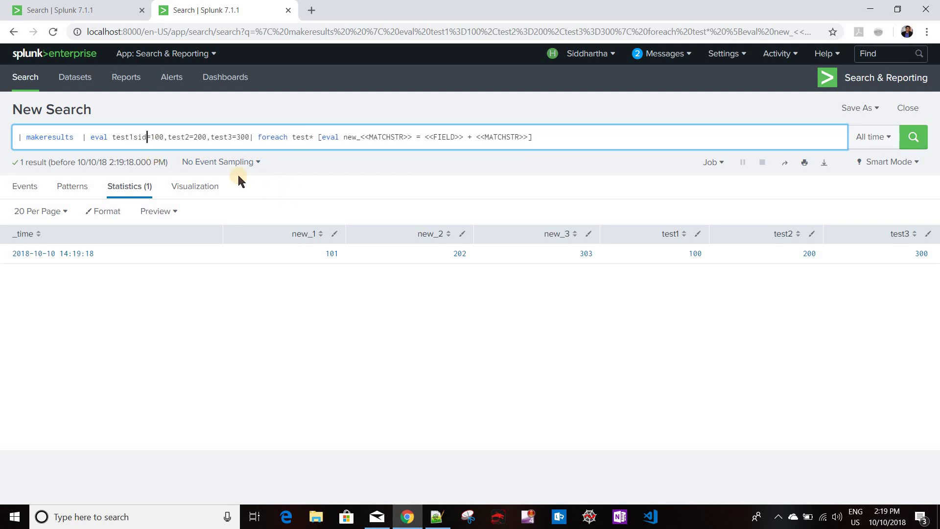
click(194, 135)
text(sid2)
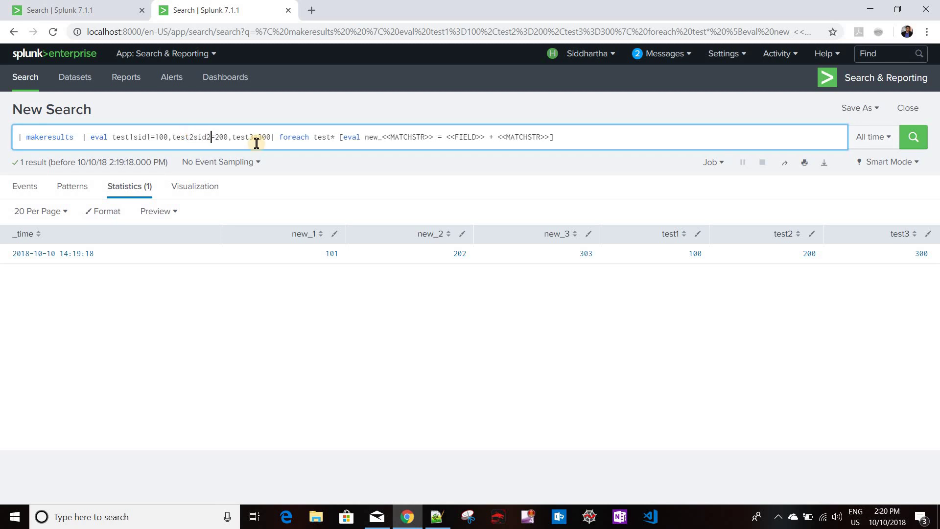
click(255, 137)
text(sid3=3)
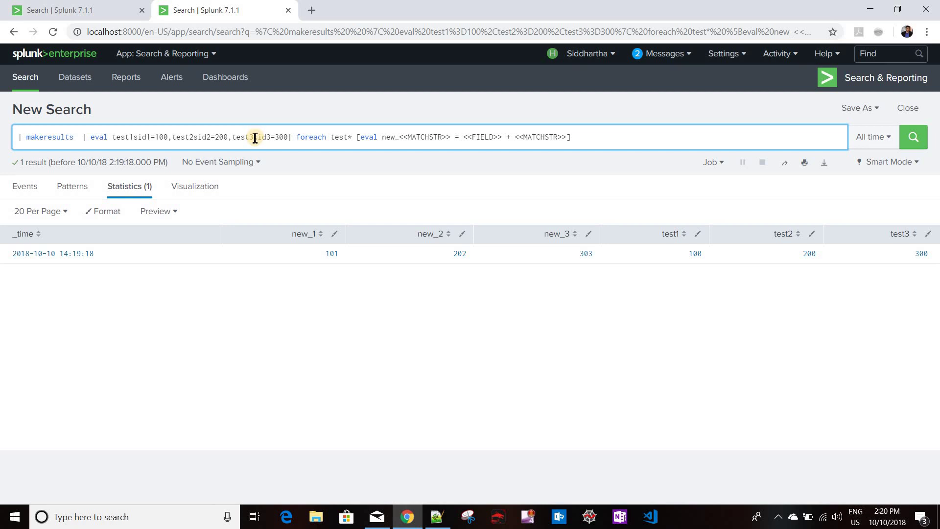
click(352, 137)
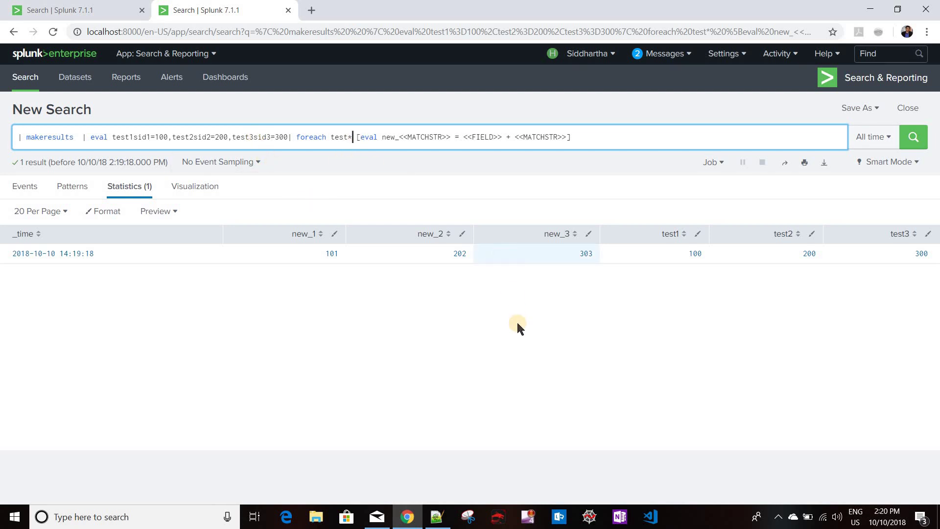
text(s)
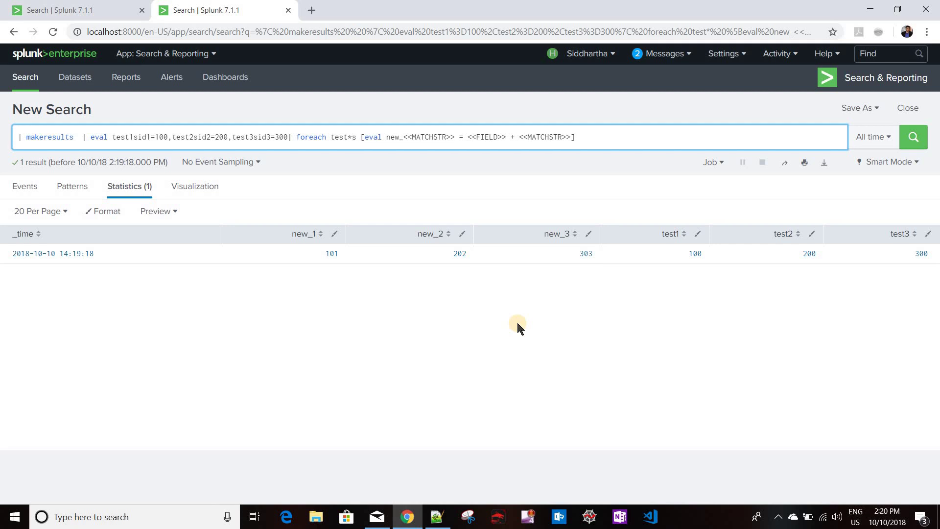
text(id)
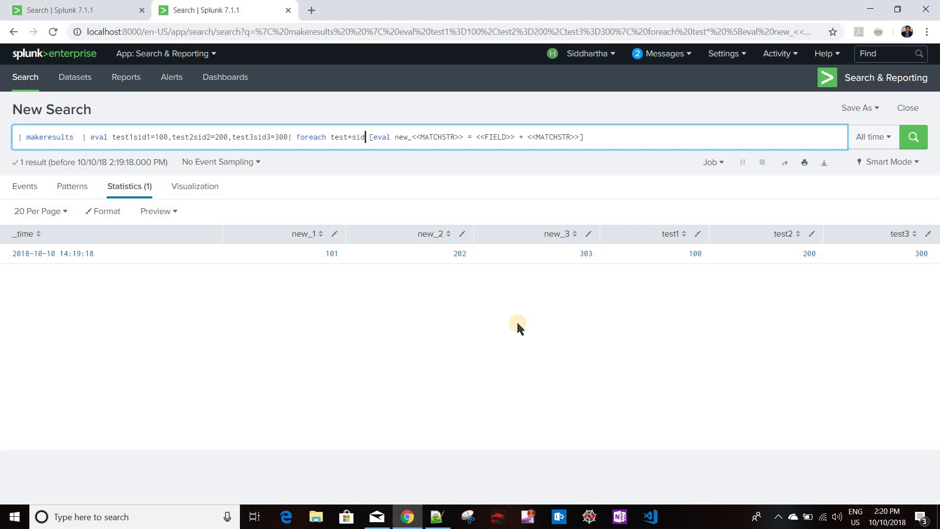
text(*)
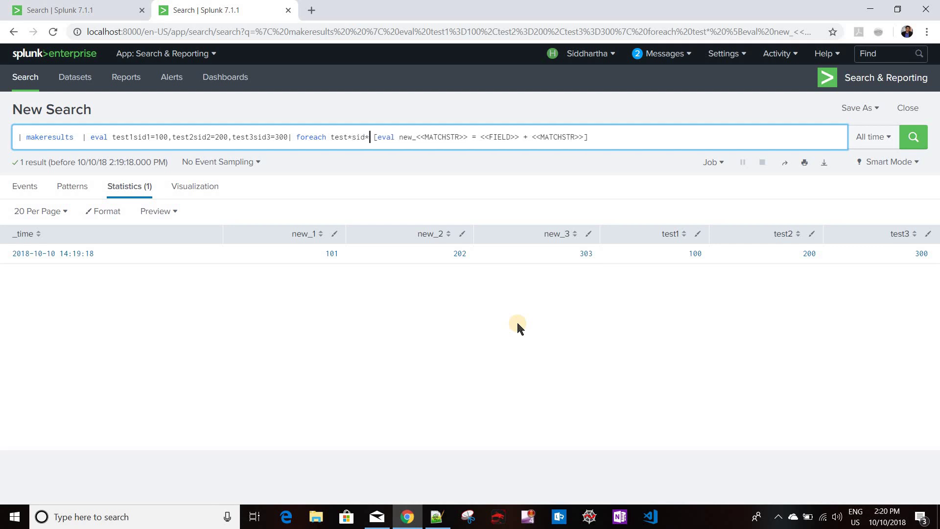
- Run the search, producing new_11=111, new_22=222, new_33=333
double_click(448, 141)
drag(134, 137, 130, 137)
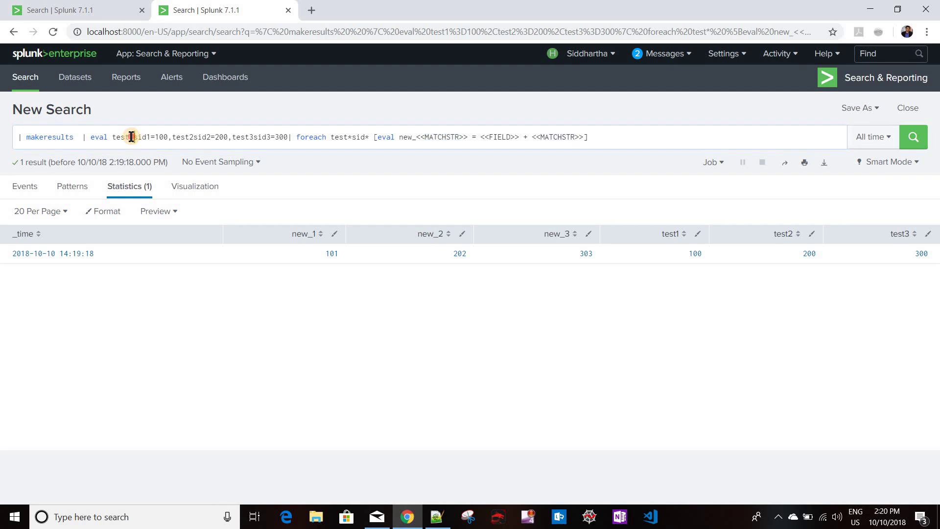
click(155, 146)
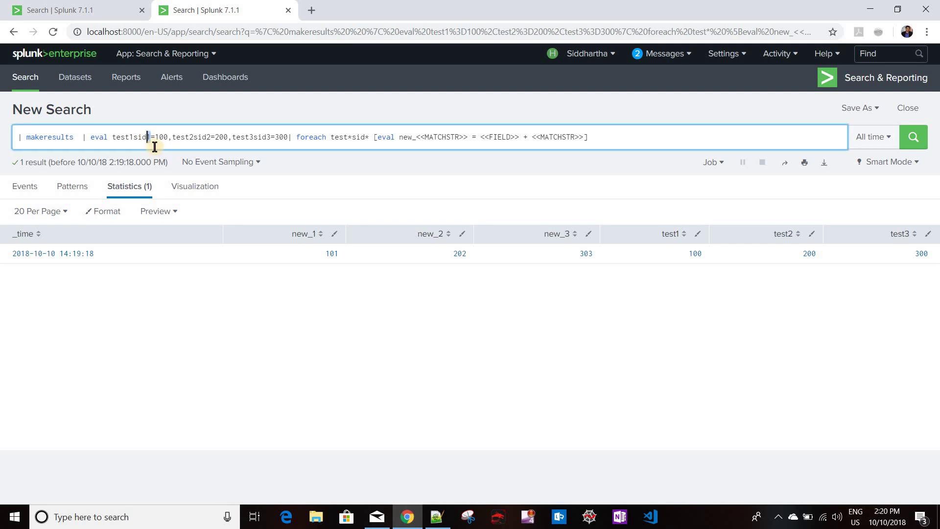
click(113, 138)
double_click(440, 137)
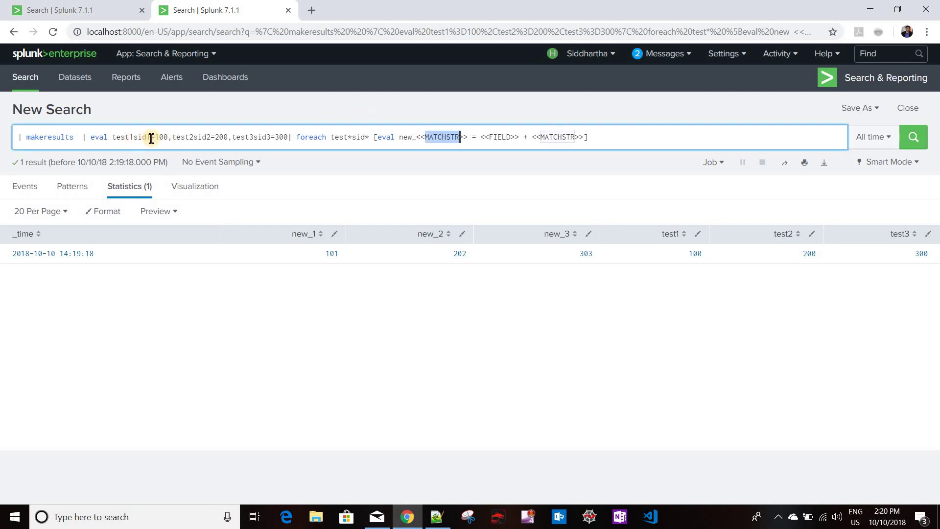
click(597, 141)
key(Return)
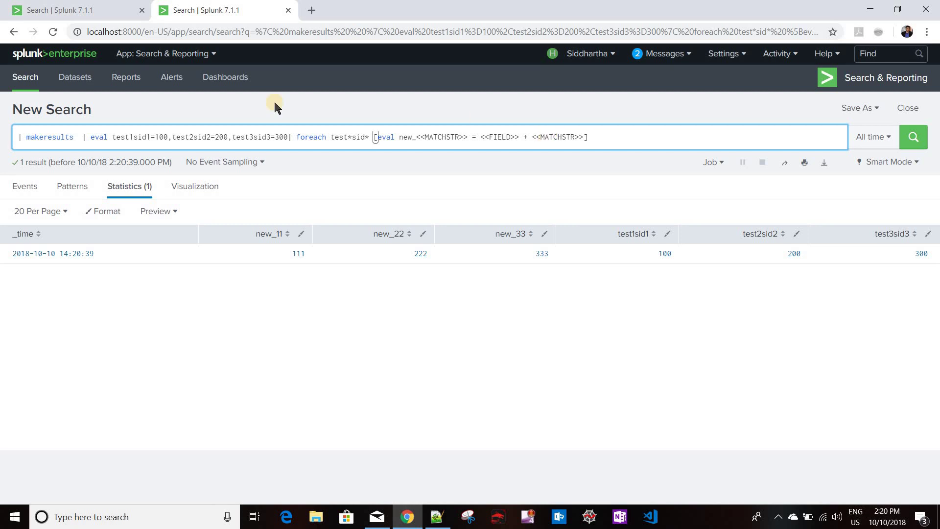
- Append foo1, foo2, foo3 to the three eval field names
click(151, 137)
text(foo1)
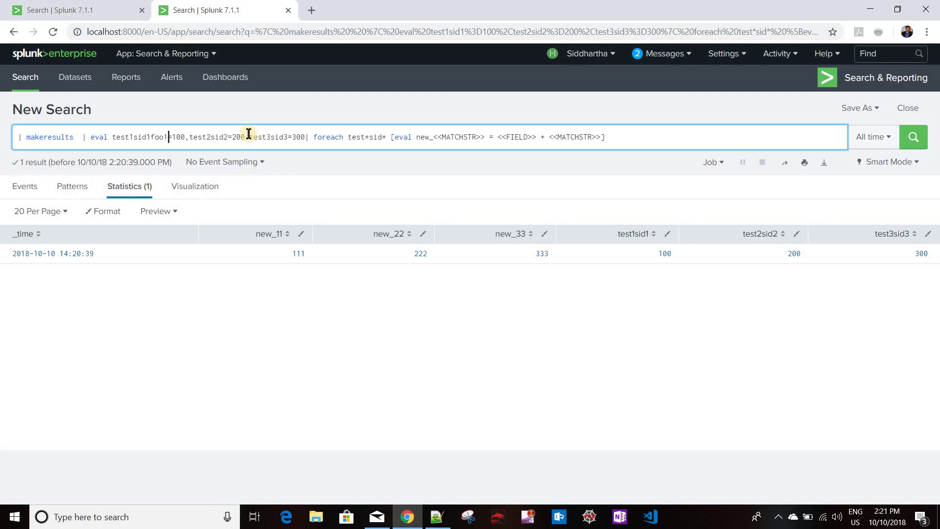
click(227, 137)
text(foo1)
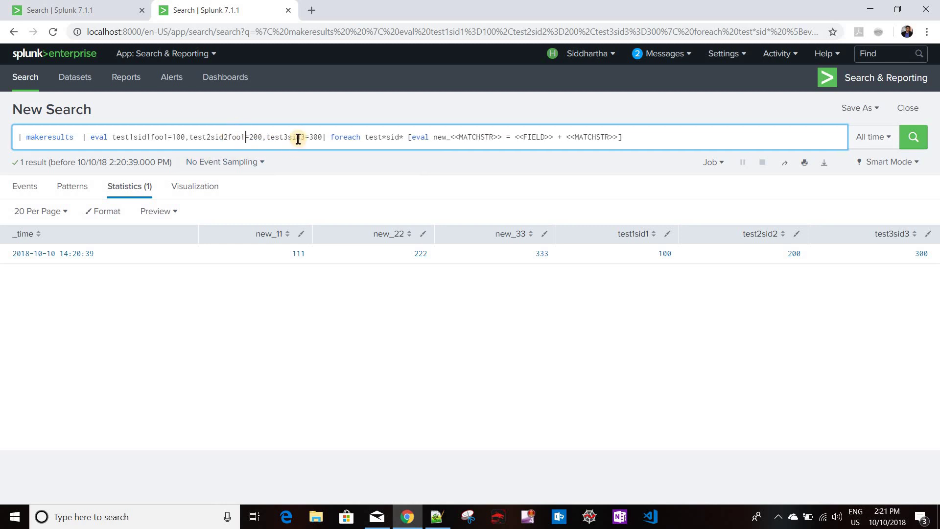
key(BackSpace)
text(2)
click(308, 133)
text(foo3)
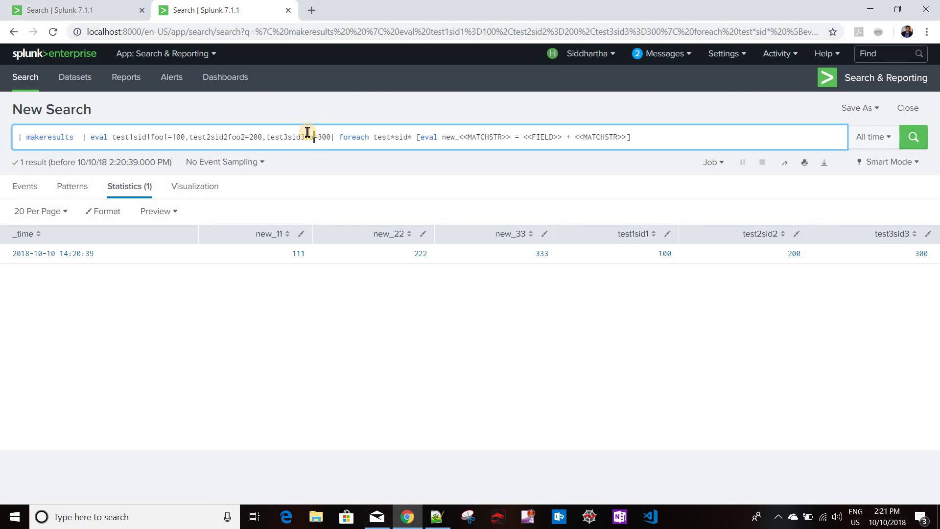
- Change the foreach pattern to test*sid*foo* and run, yielding new_111=211, new_222=422, new_333=633
click(422, 136)
text(foo3)
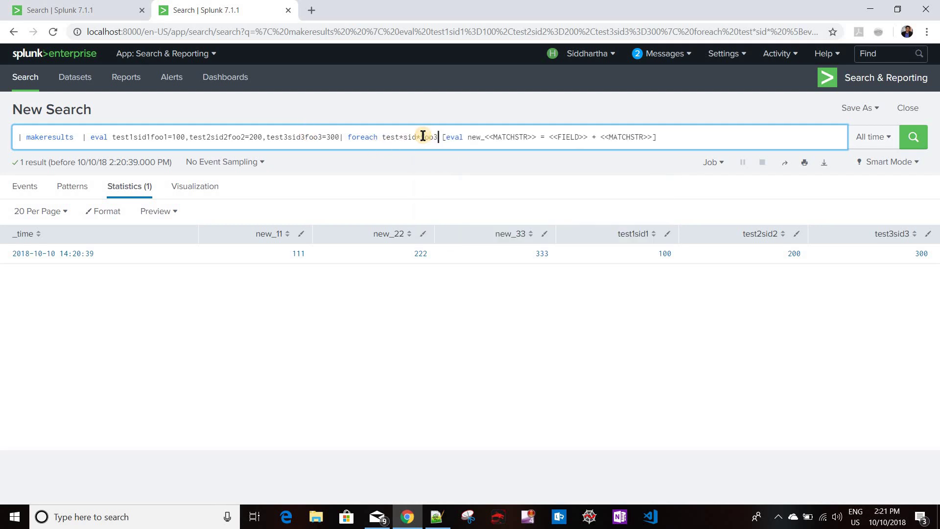
key(Return)
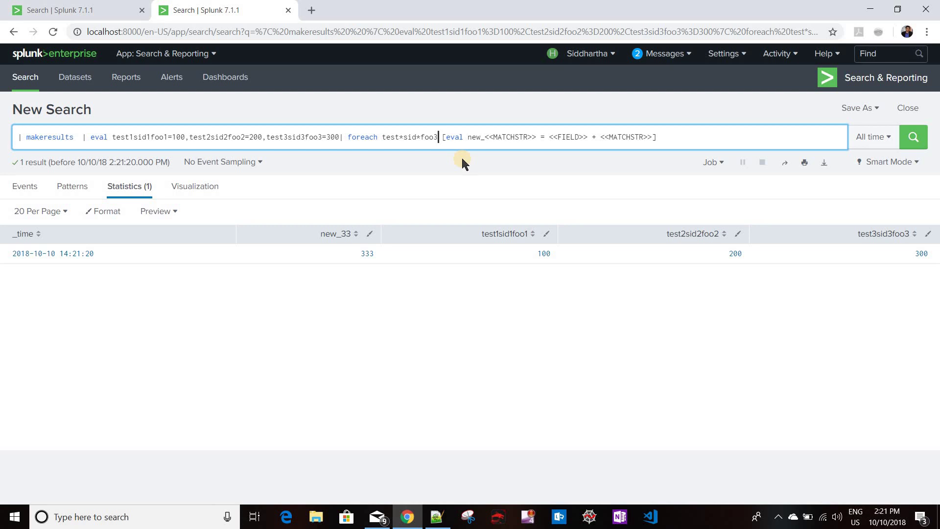
key(BackSpace)
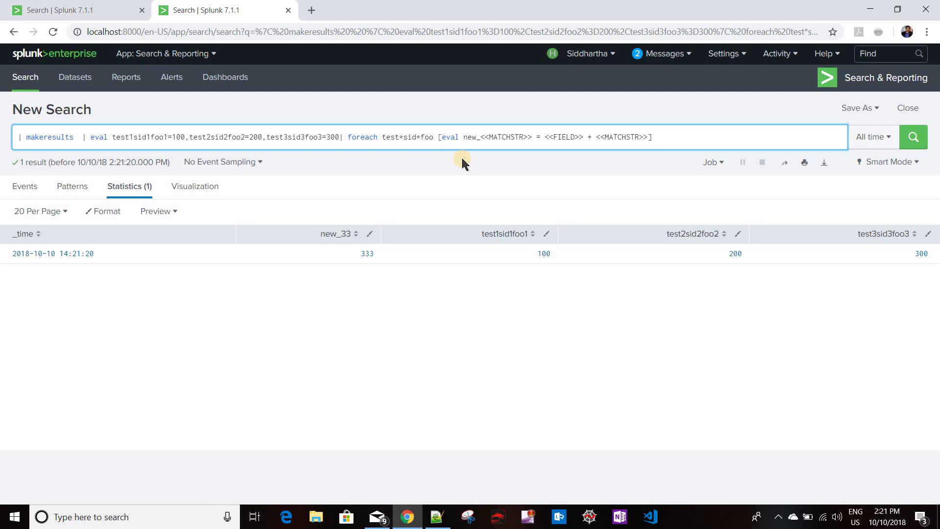
text(*)
key(Return)
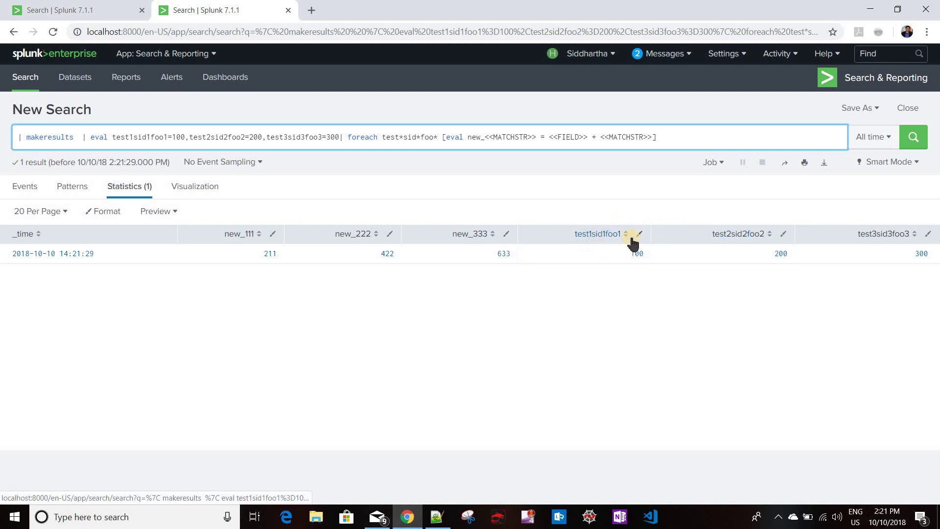
- Replace both <<MATCHSTR>> placeholders with <<MATCHSEG1>> and rerun, giving new_1=101, new_2=202, new_3=303
double_click(511, 137)
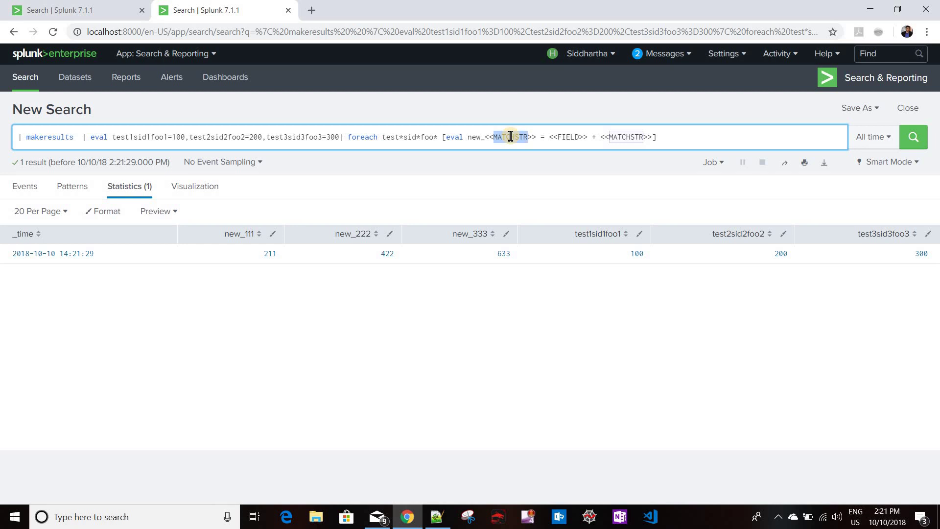
click(399, 136)
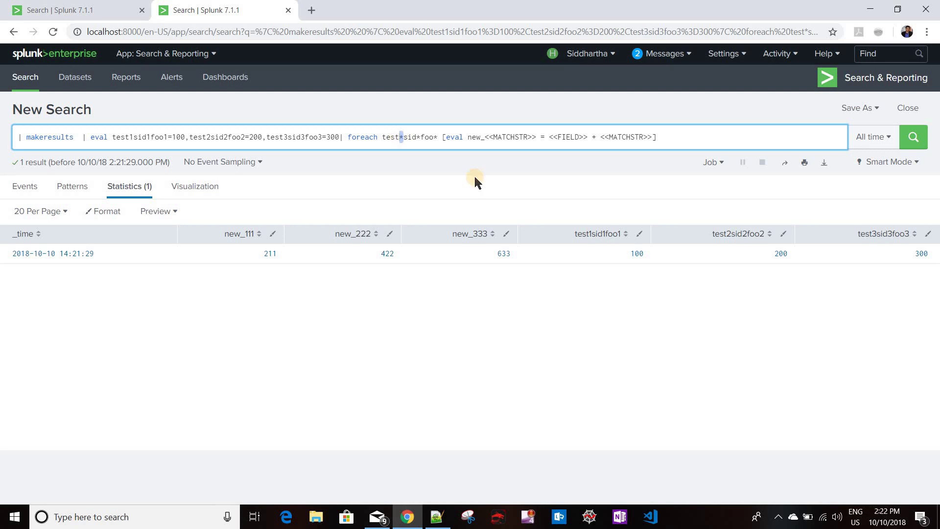
double_click(507, 135)
double_click(627, 137)
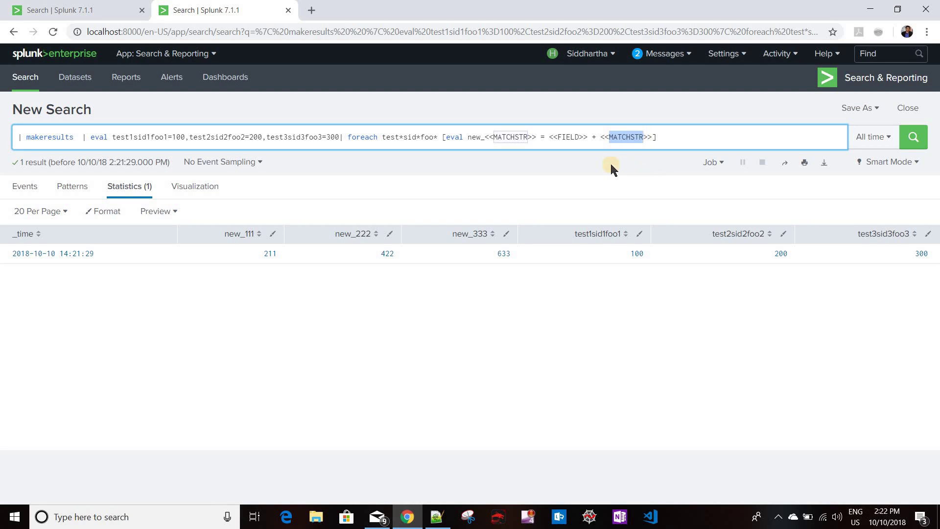
text(MA)
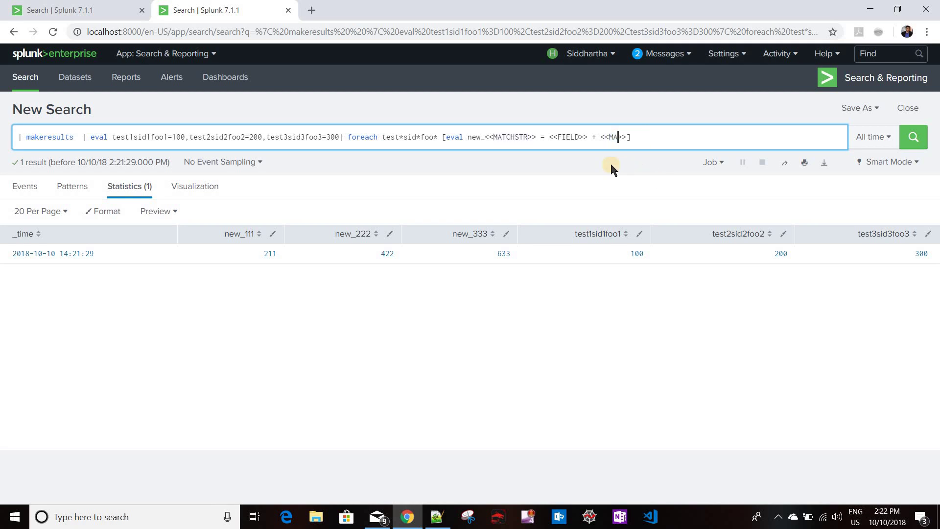
text(TCHSEG)
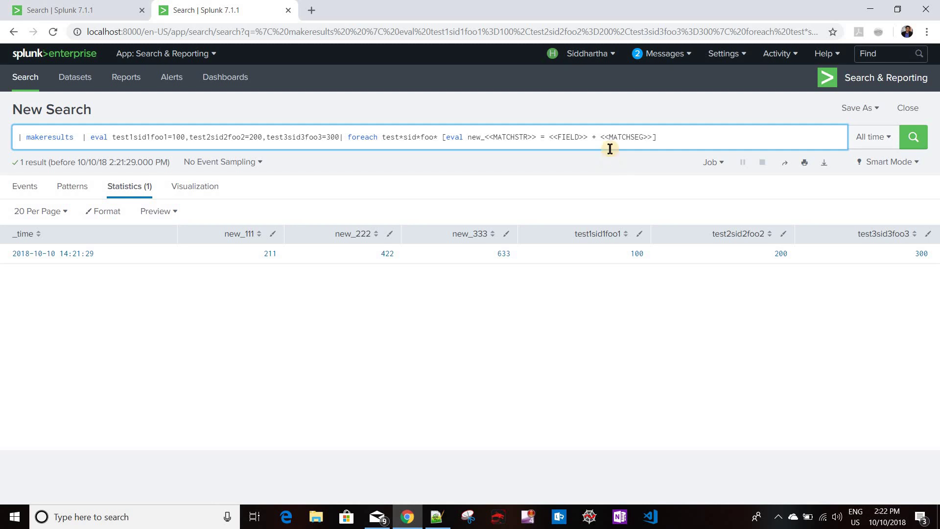
text(1)
double_click(630, 136)
key(ctrl+c)
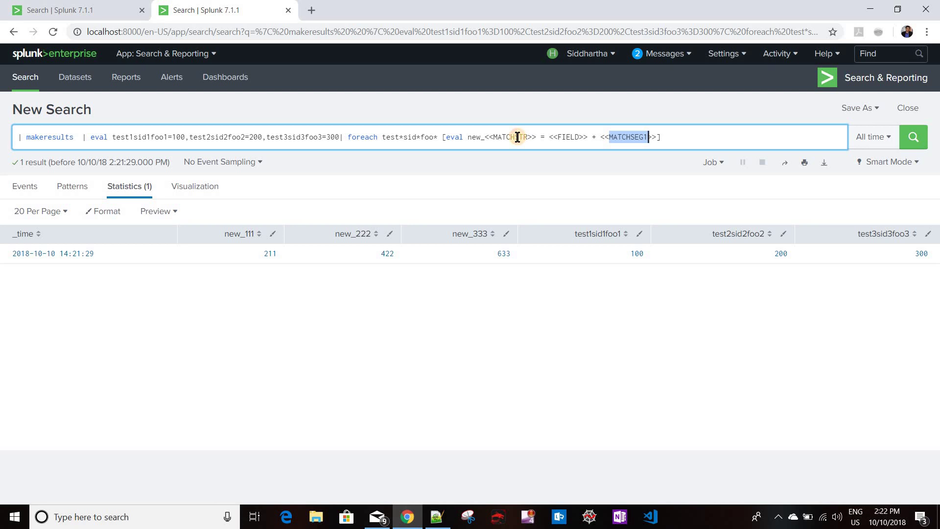
double_click(517, 137)
key(ctrl+v)
click(683, 140)
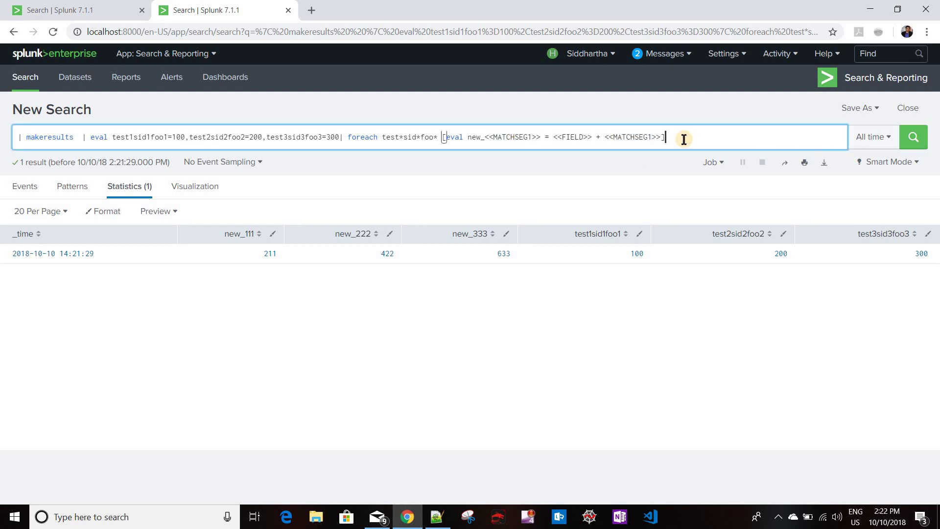
key(Return)
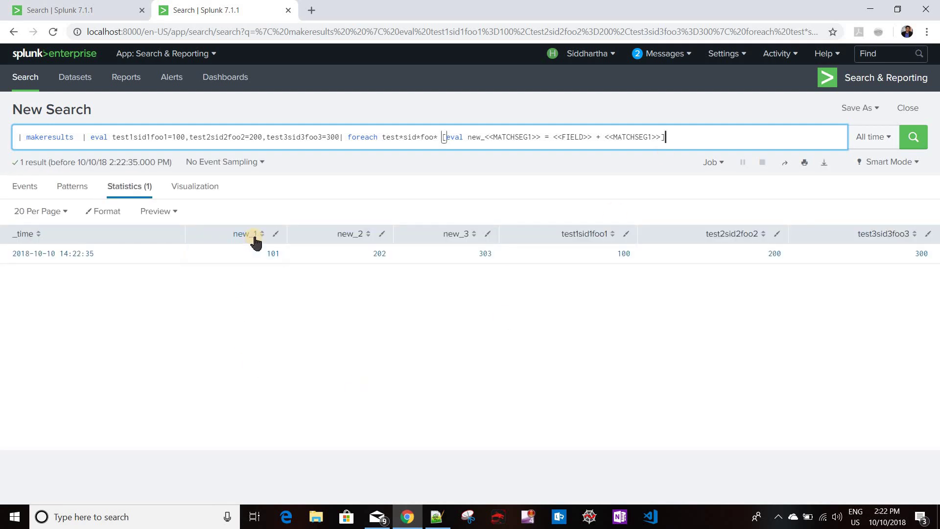
- Change both <<MATCHSEG1>> placeholders to <<MATCHSEG2>> and rerun the search
double_click(401, 141)
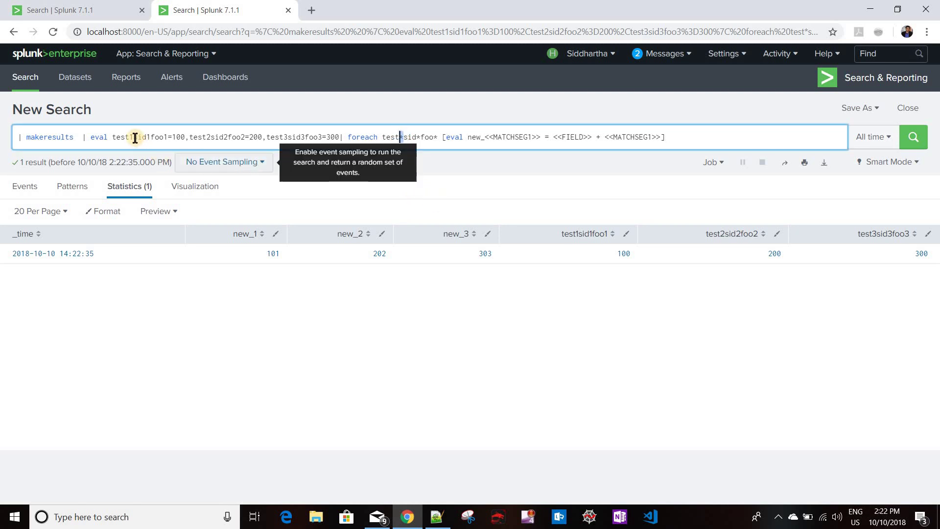
click(206, 137)
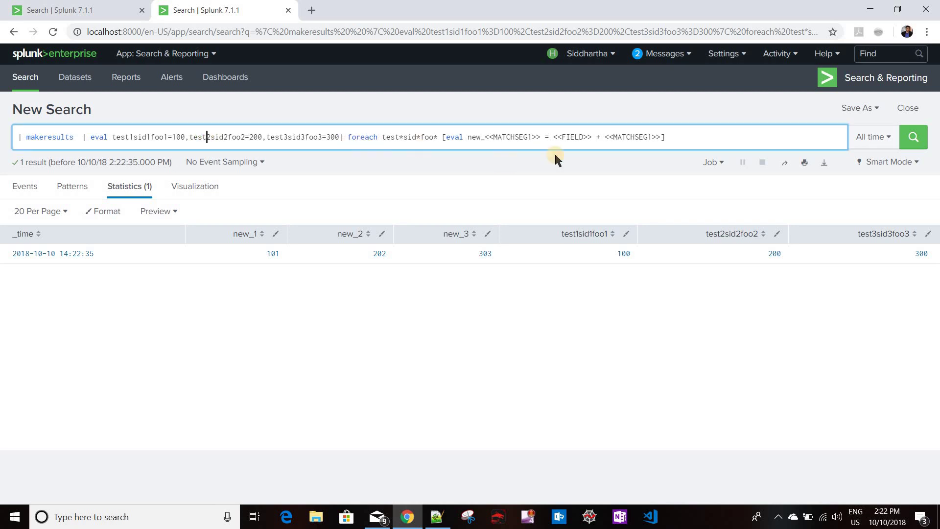
click(533, 138)
key(BackSpace)
text(2)
click(654, 136)
key(BackSpace)
text(2)
key(Return)
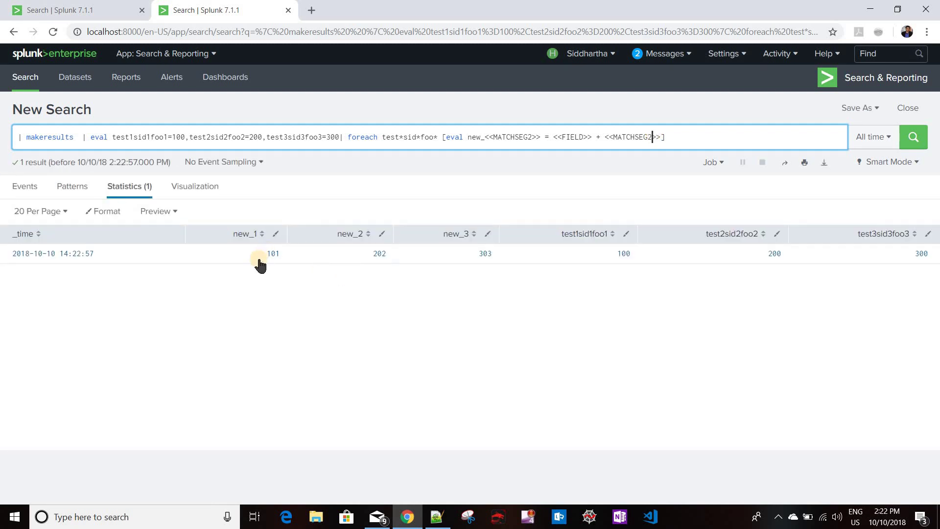
- Set the sid number of all three eval fields to 5 and run the search
click(153, 134)
key(BackSpace)
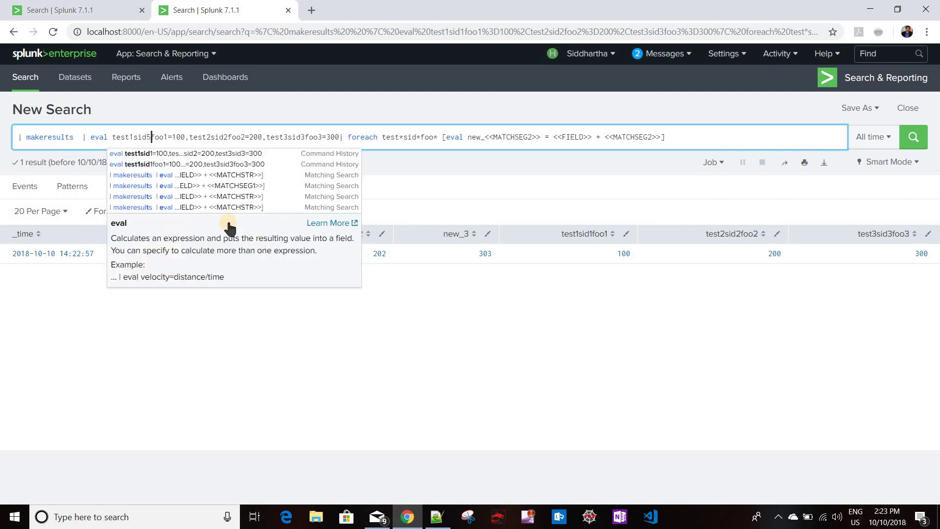
text(5)
click(304, 137)
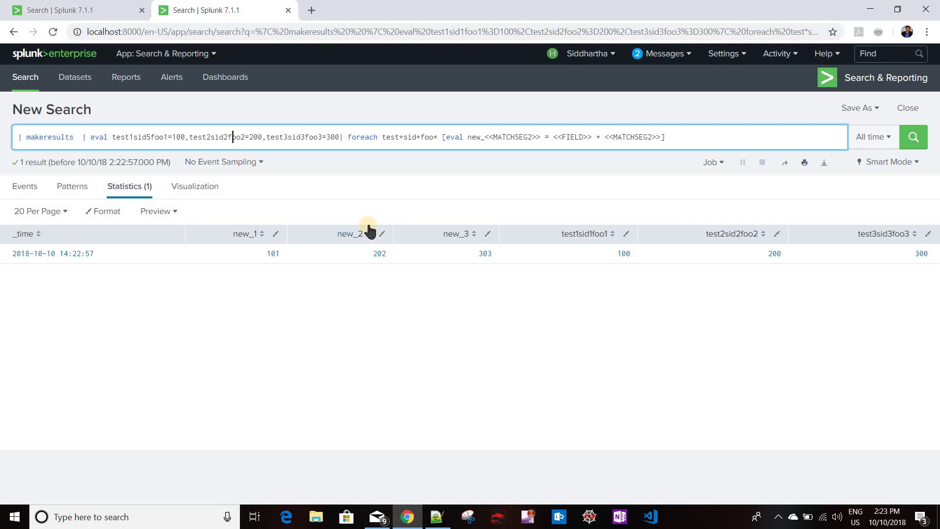
key(Left)
key(Left)
key(Left)
key(Left)
key(Left)
key(Left)
key(Left)
key(Left)
key(Left)
key(Left)
key(Left)
key(Left)
key(Left)
key(Left)
key(Left)
key(Left)
key(Left)
key(Left)
key(BackSpace)
text(5)
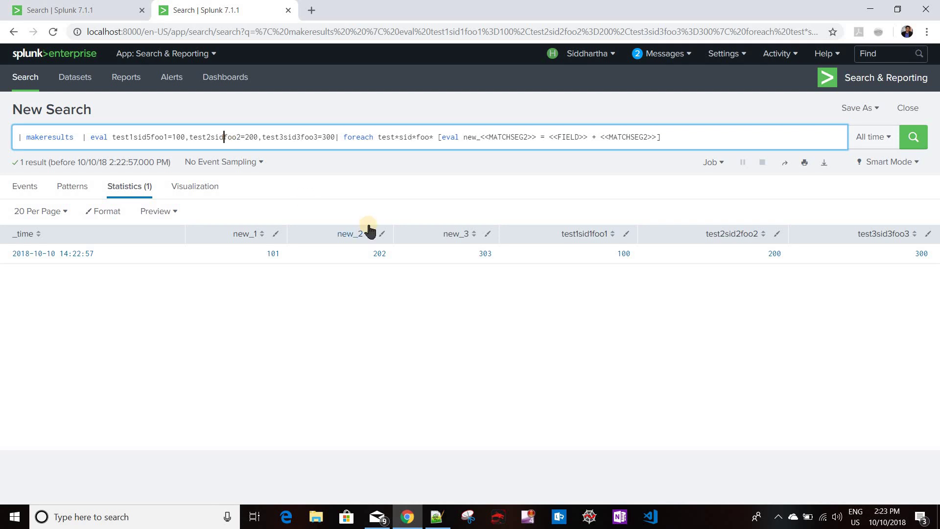
click(306, 137)
key(BackSpace)
text(5)
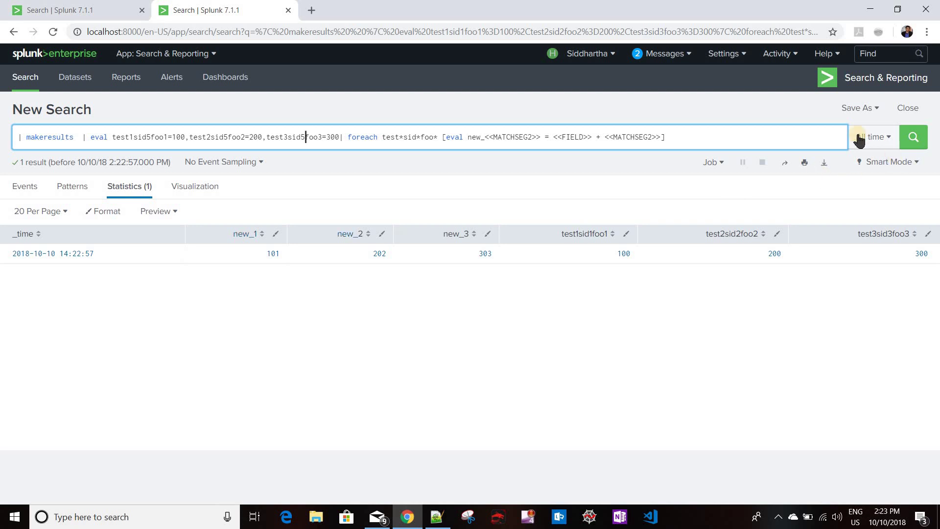
click(913, 138)
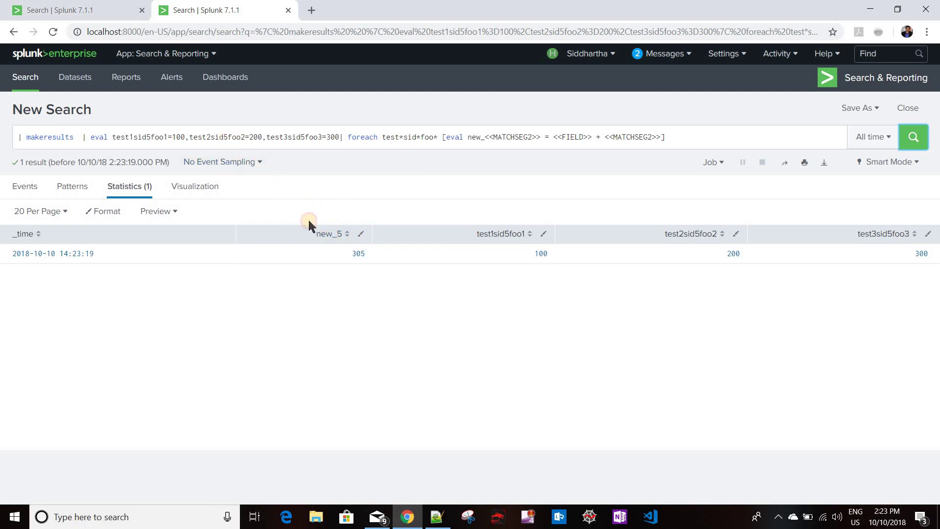
- Change the second and third sid numbers to 6 and 7, giving new_5=105, new_6=206, new_7=307
click(224, 137)
key(BackSpace)
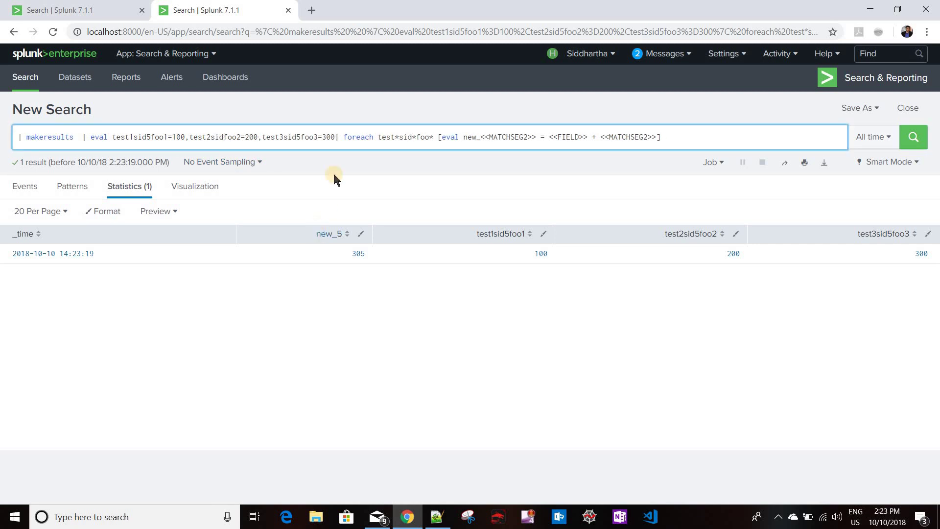
text(6)
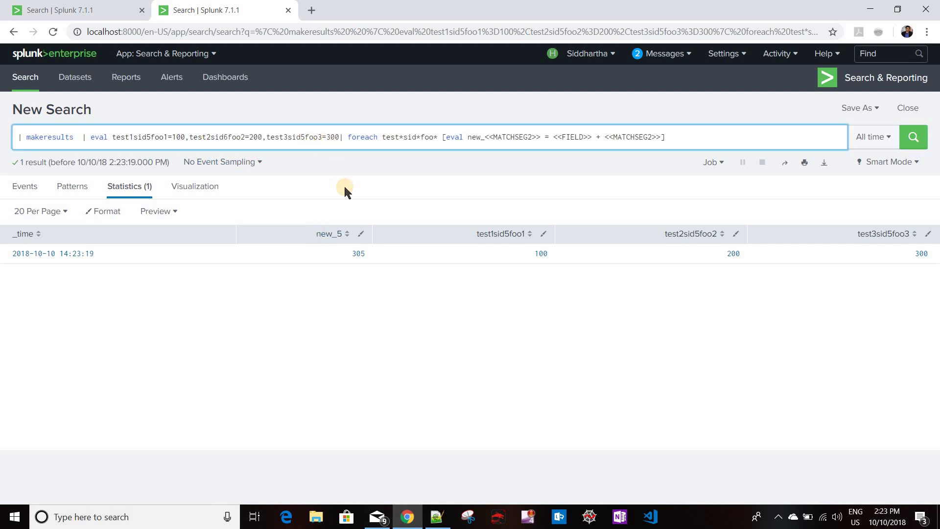
key(BackSpace)
text(7)
click(912, 141)
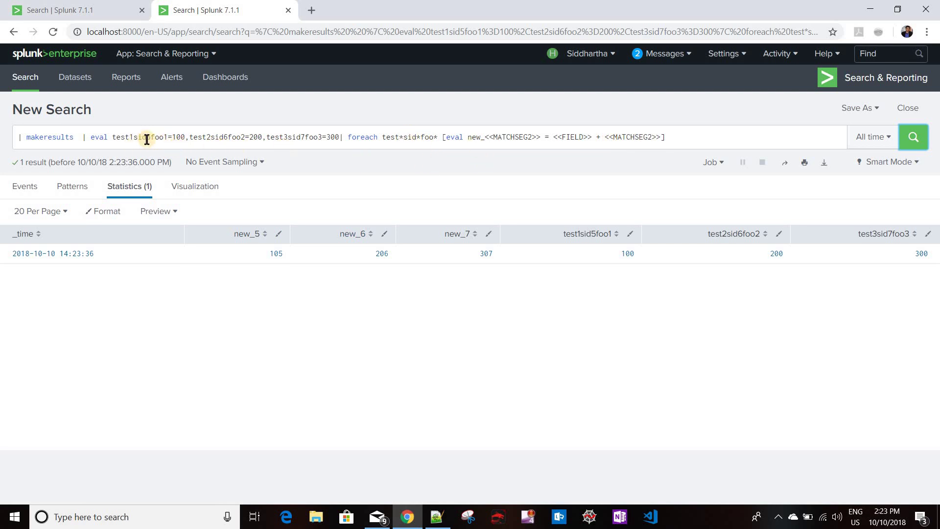
drag(146, 138, 150, 138)
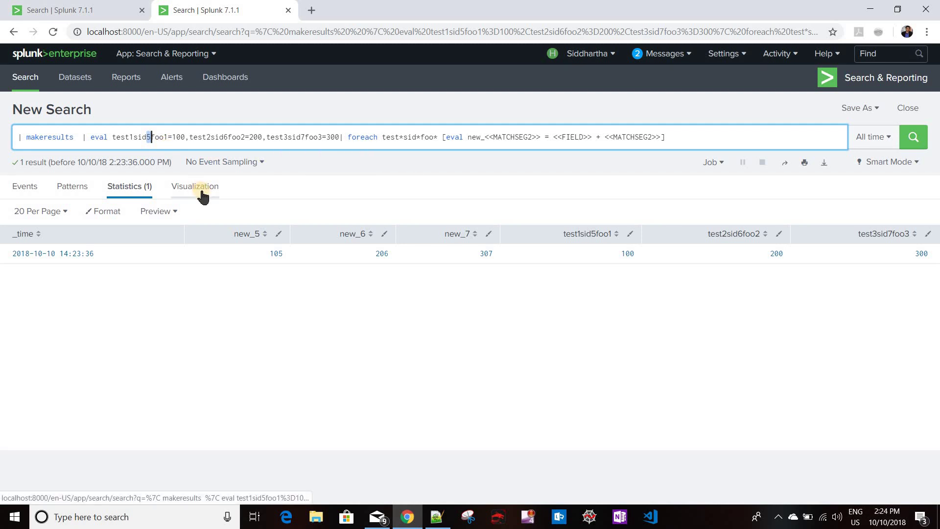
- Rename the first eval field to test1sid1foo7
text(2)
click(147, 137)
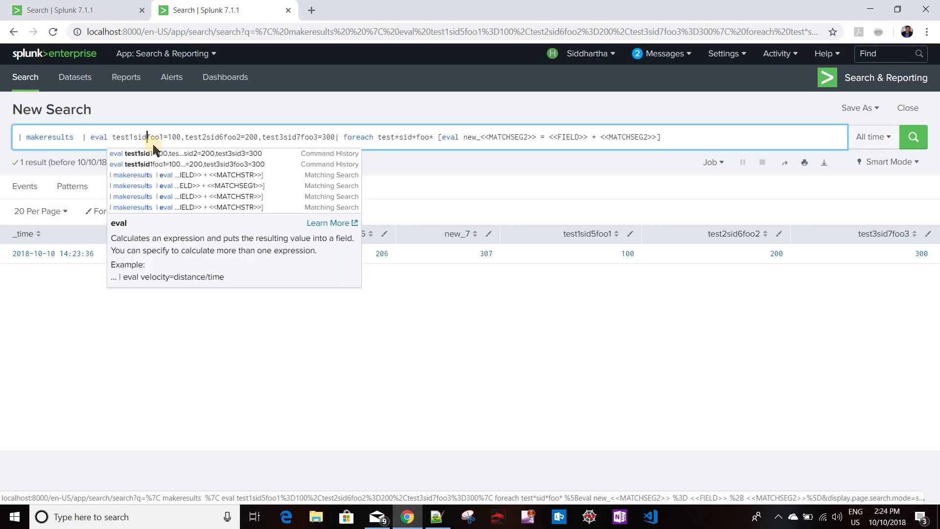
key(BackSpace)
text(1)
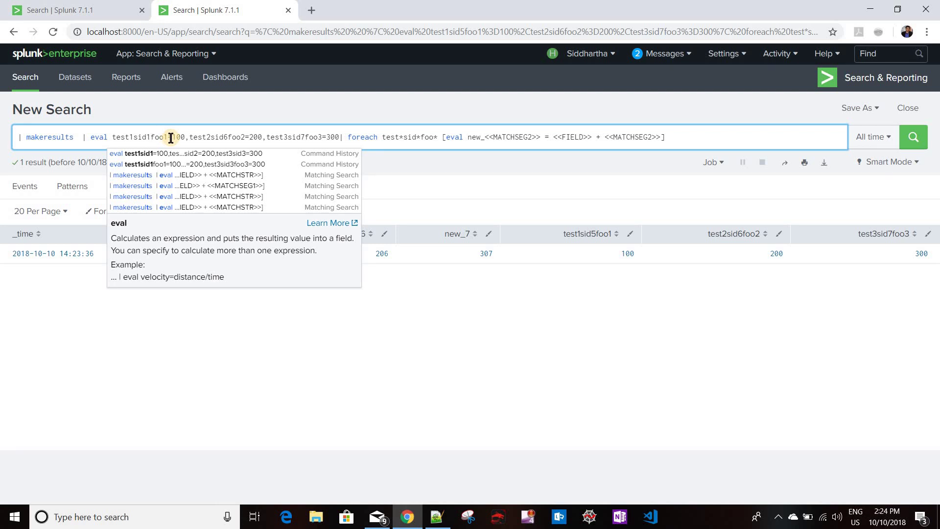
click(168, 137)
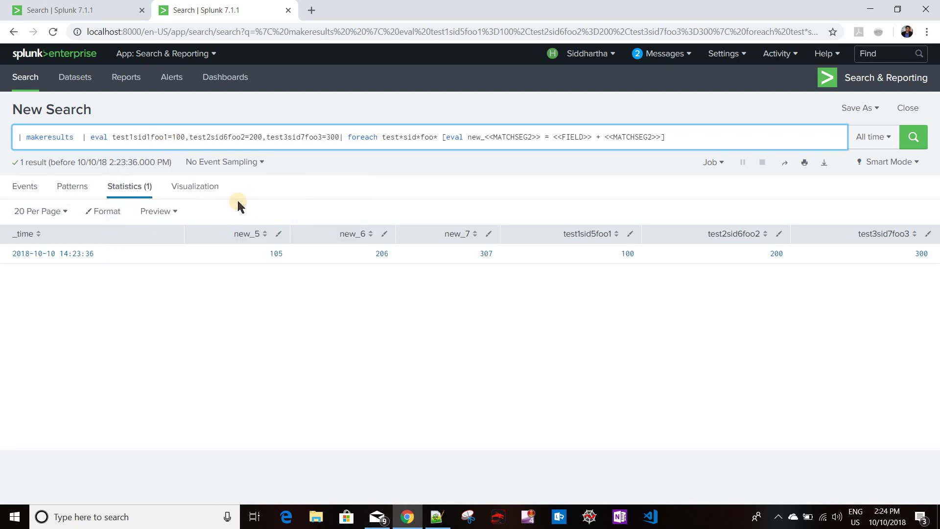
key(BackSpace)
text(8)
key(BackSpace)
text(7)
- Rename the second and third fields to test2sid2foo8 and test3sid3foo9
click(229, 135)
key(BackSpace)
text(2)
click(246, 137)
key(BackSpace)
text(8)
click(305, 137)
key(BackSpace)
text(3)
click(322, 137)
key(BackSpace)
text(9)
- Switch both placeholders to <<MATCHSEG3>> and run, giving new_7=107, new_8=208, new_9=309
click(535, 137)
key(BackSpace)
text(3)
click(652, 136)
key(BackSpace)
text(3)
key(Return)
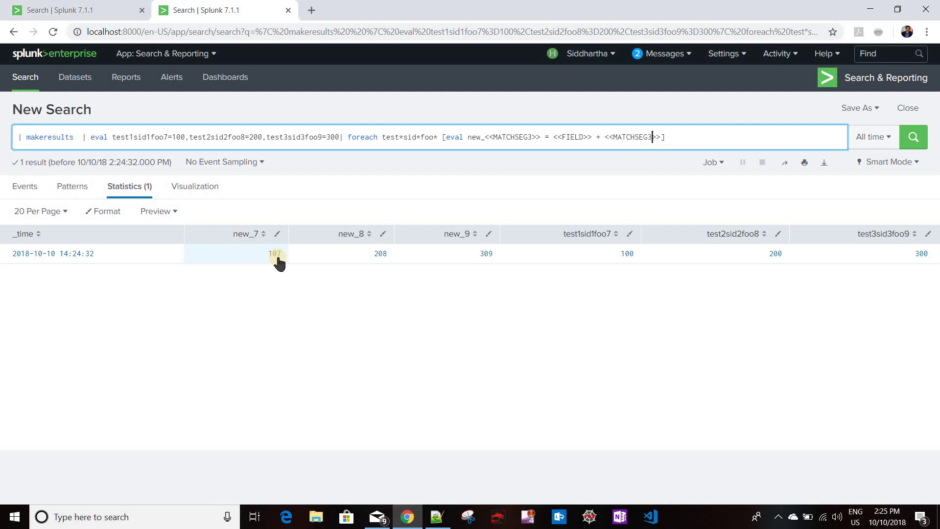
double_click(576, 134)
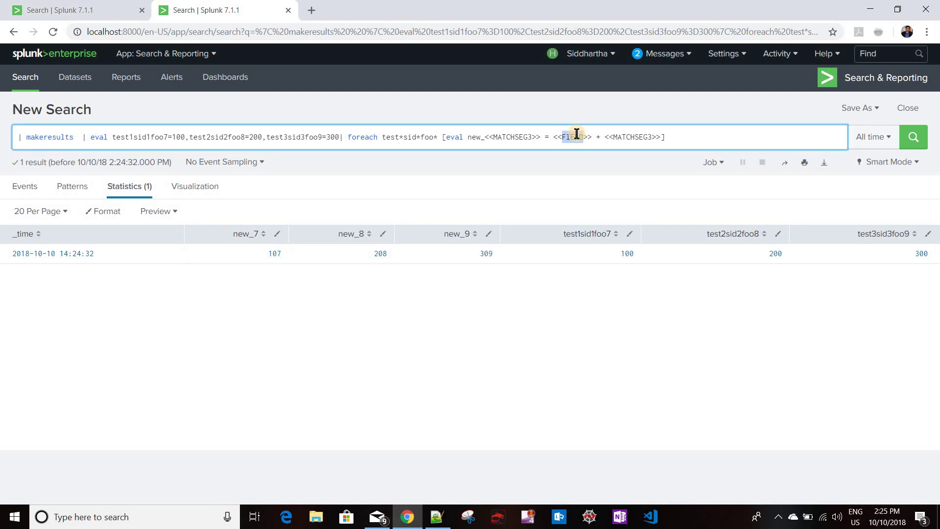